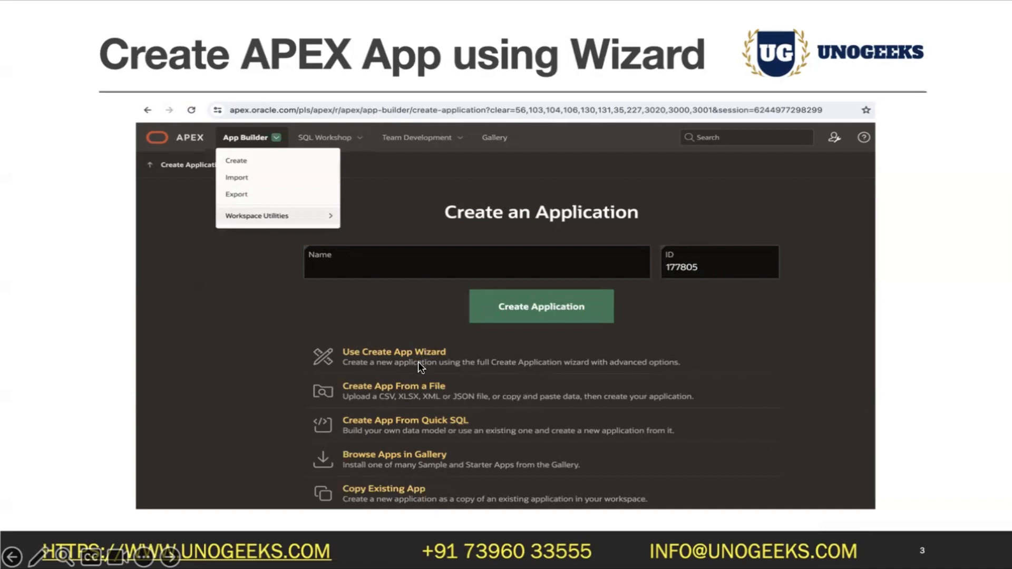
Step: Switch back to PowerPoint and exit the slideshow onto the Create APEX App using Wizard slide
key("super+Tab")
key("super+Tab")
key("super+Tab")
key("super+Tab")
key("super+Tab")
key("super+Tab")
key("super+Tab")
key("super+Tab")
key("Escape")
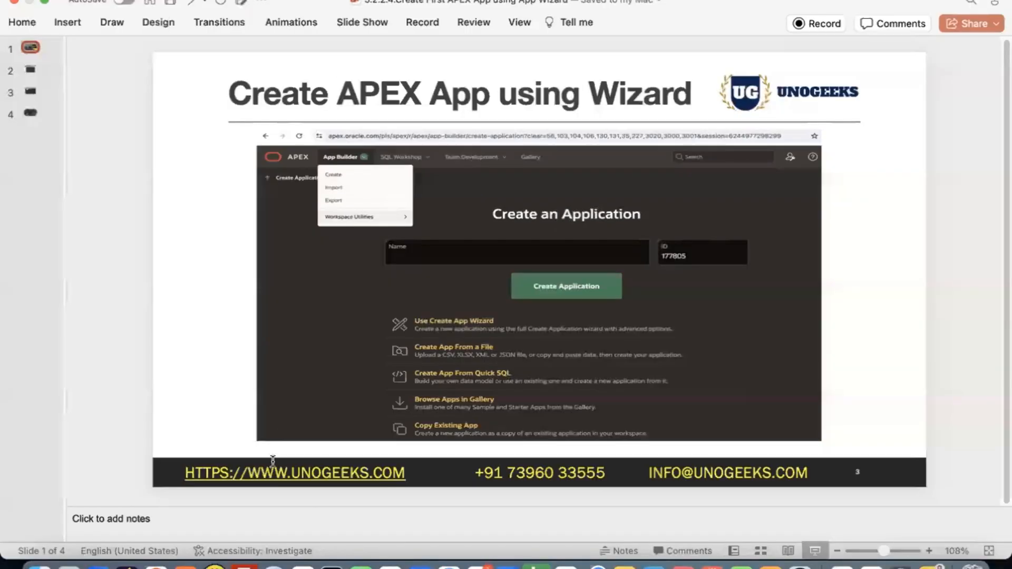
Step: In Chrome, search Google for 'apex sign in'
left_click(177, 563)
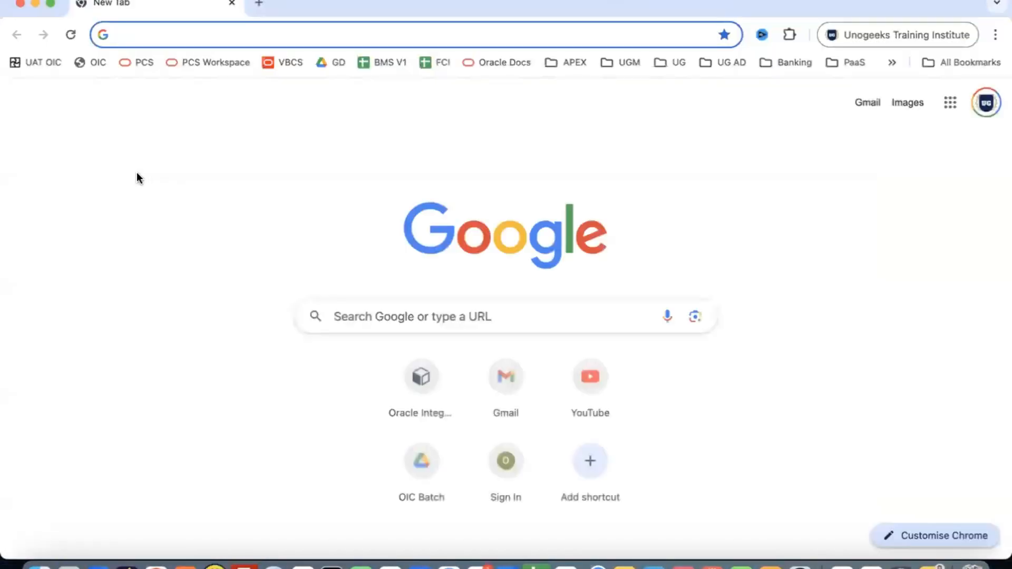
type("apex")
key("Return")
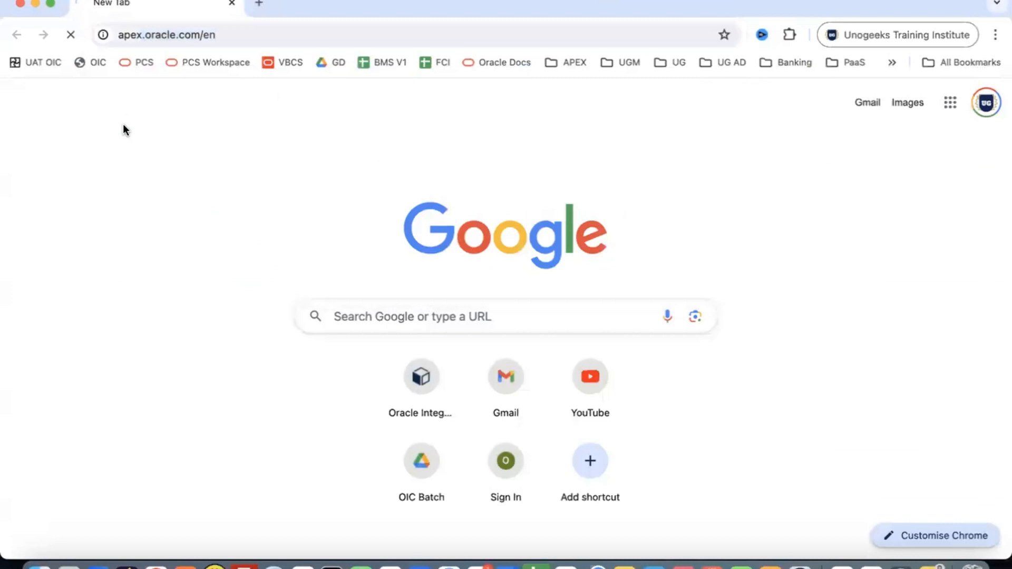
left_click(180, 33)
type("apex")
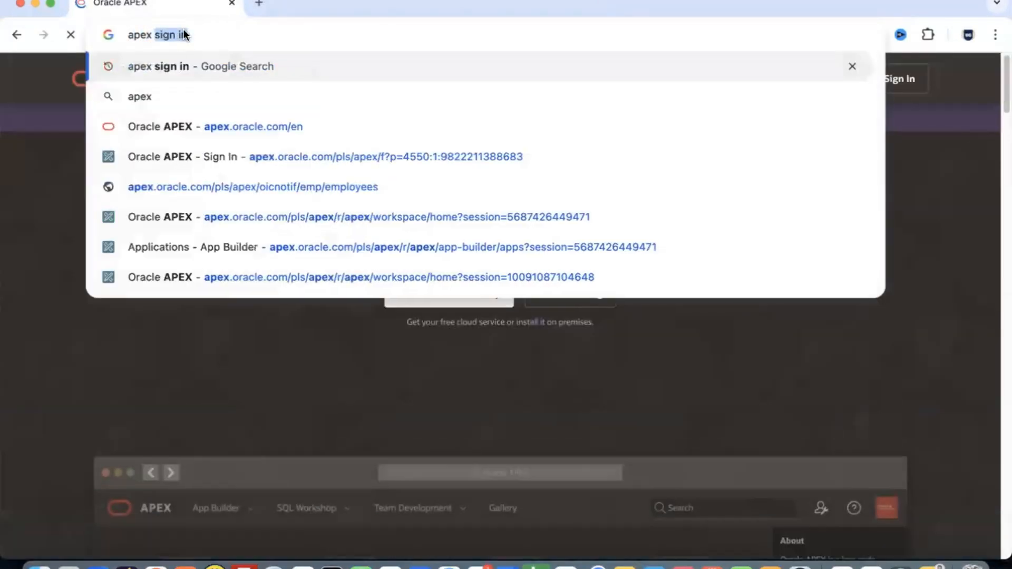
left_click(48, 258)
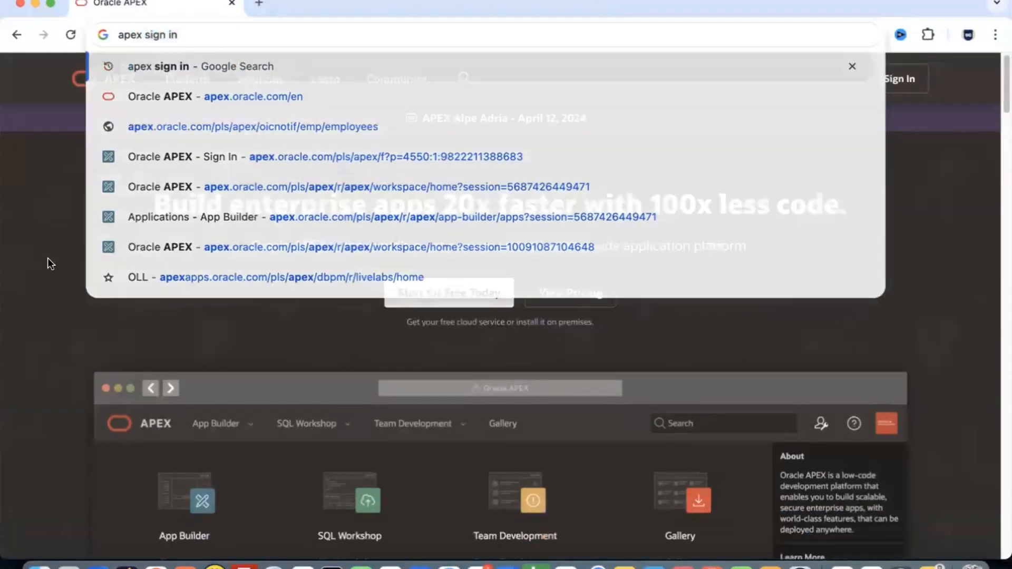
left_click(208, 35)
key("Return")
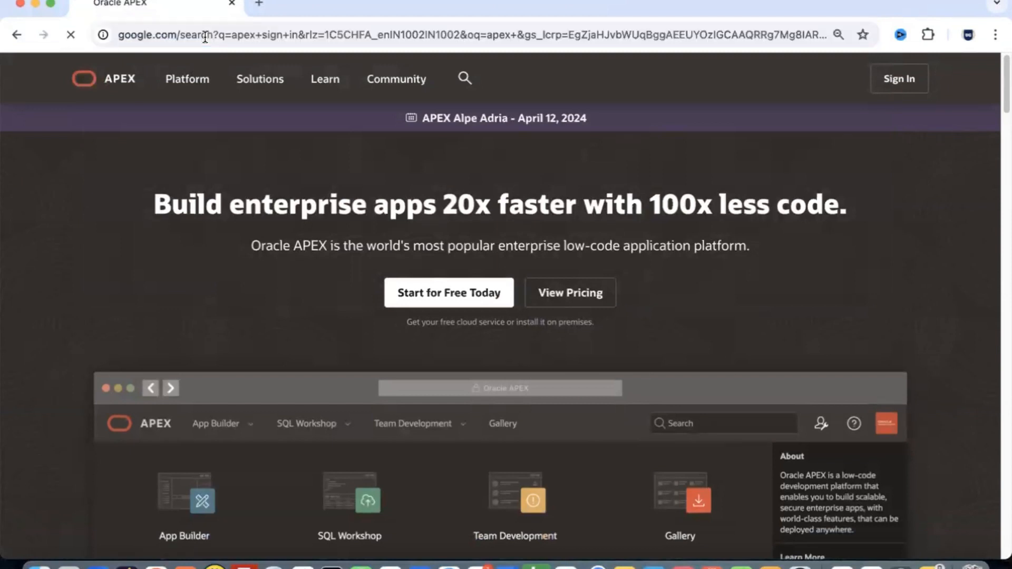
Step: Open the Oracle APEX sign-in page full screen and sign in to the workspace
left_click(51, 5)
left_click(247, 261)
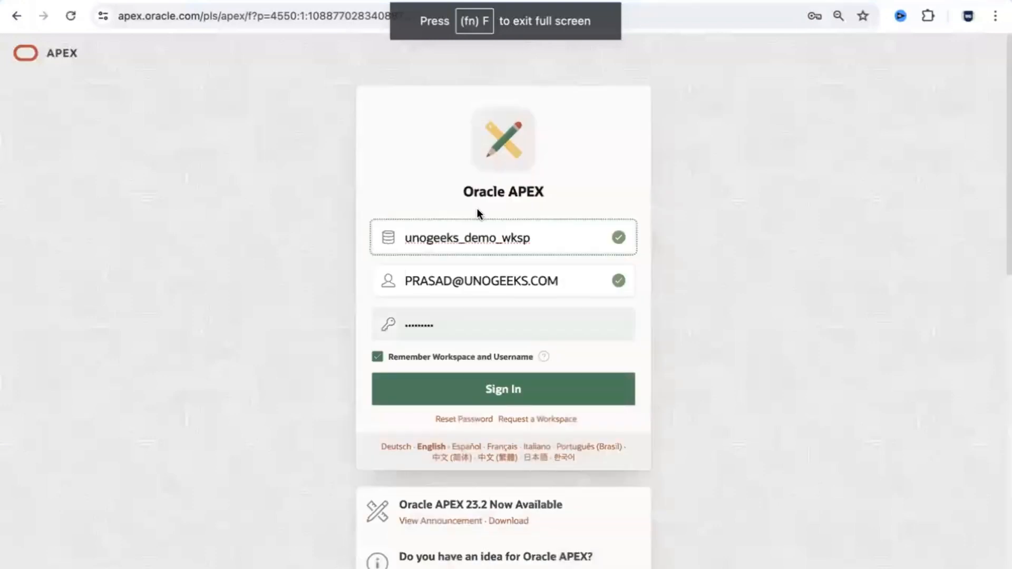
left_click(500, 389)
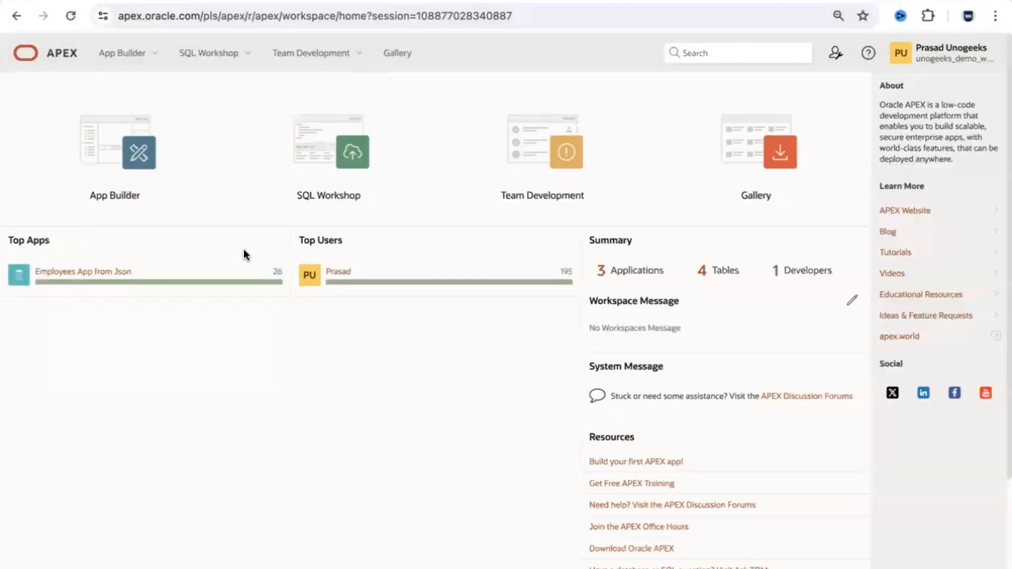
Step: In App Builder, create a new application and name it Movies
left_click(125, 130)
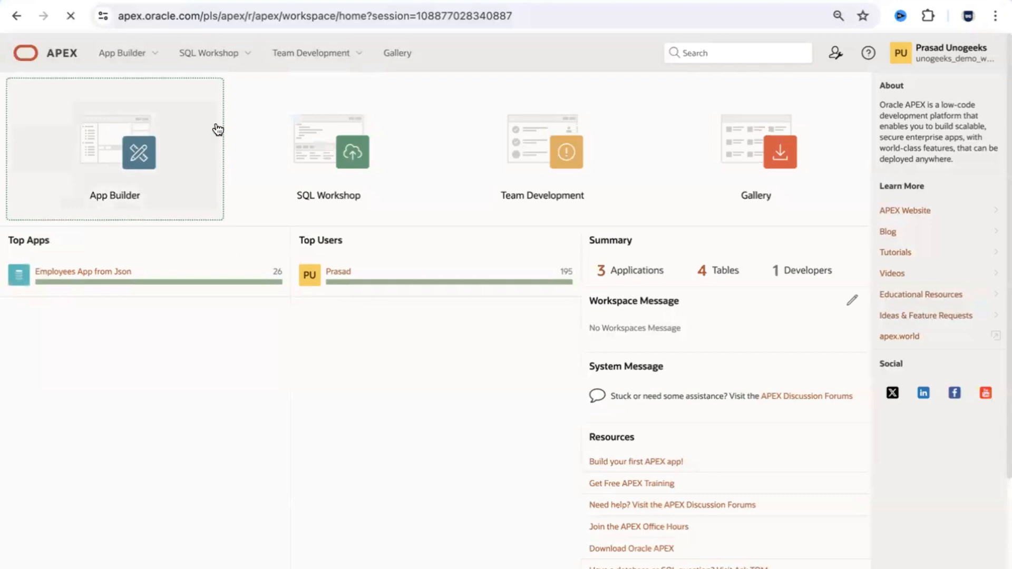
left_click(150, 150)
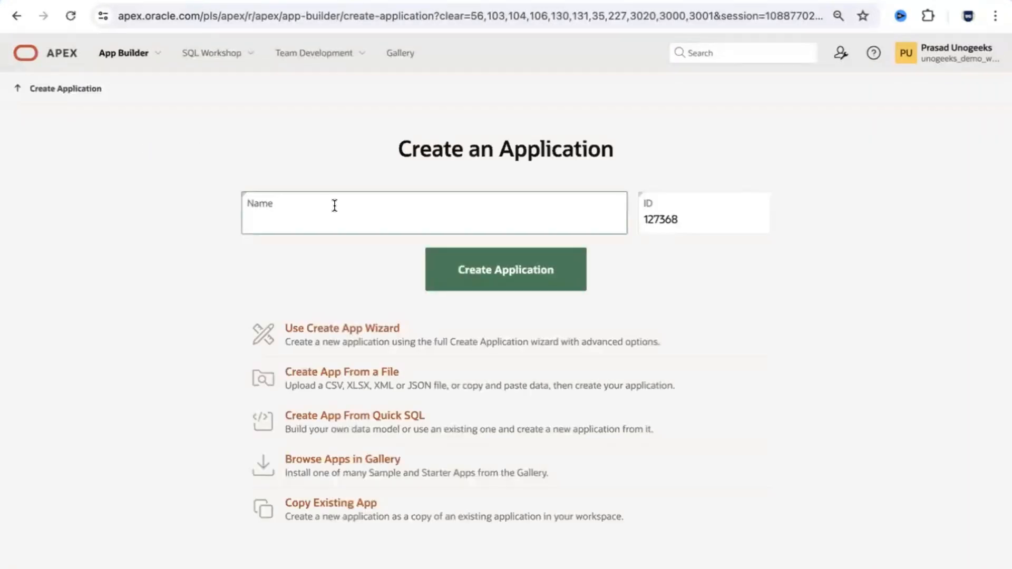
type("Movies")
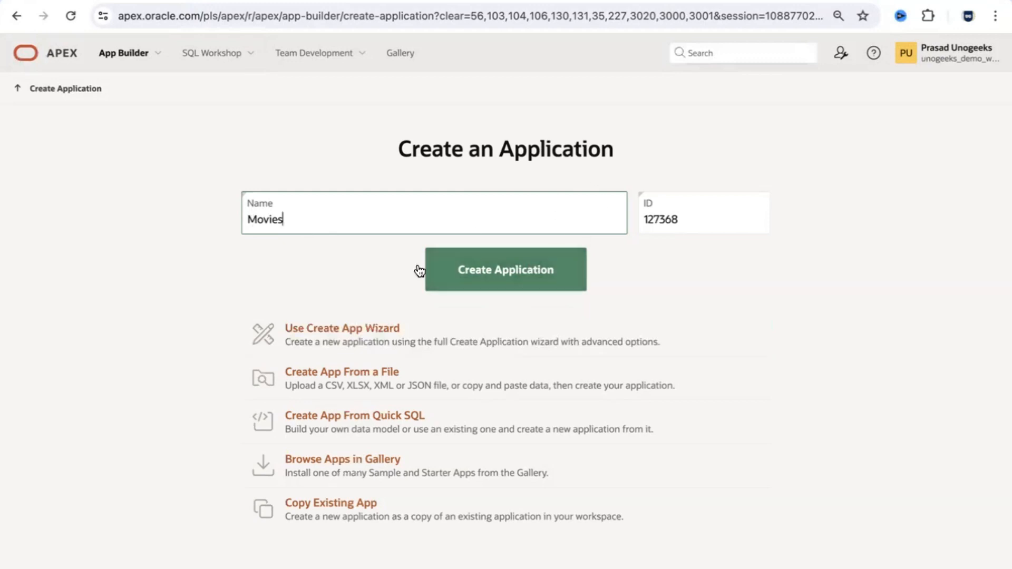
Step: Open the full Create App Wizard and save the appearance as Redwood Light
left_click(365, 336)
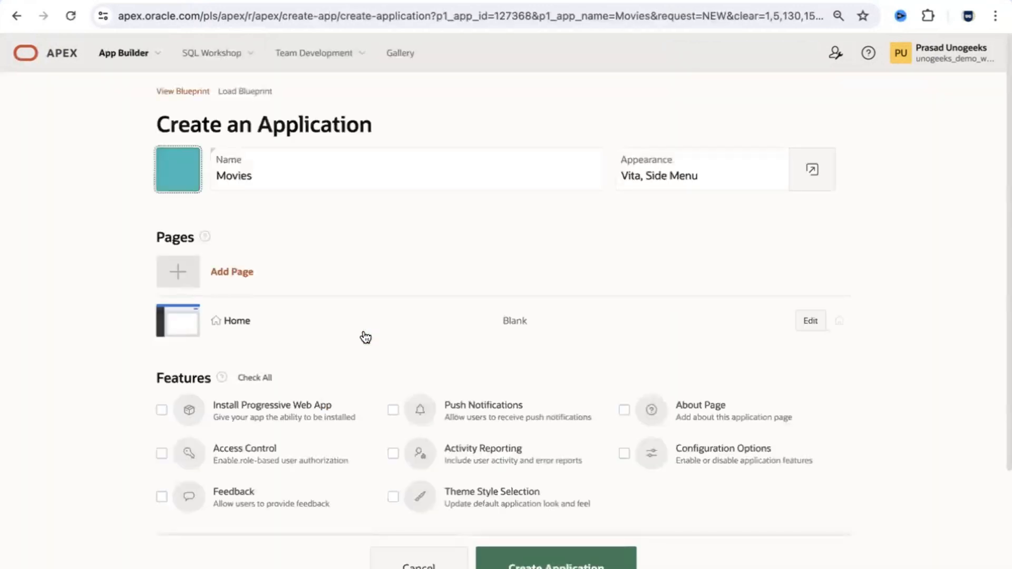
left_click(812, 171)
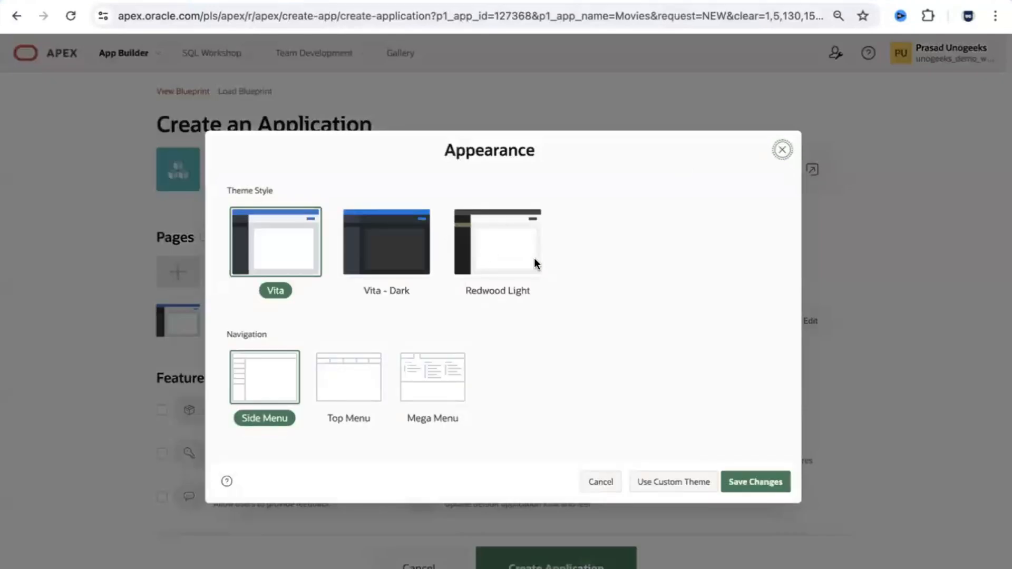
left_click(534, 263)
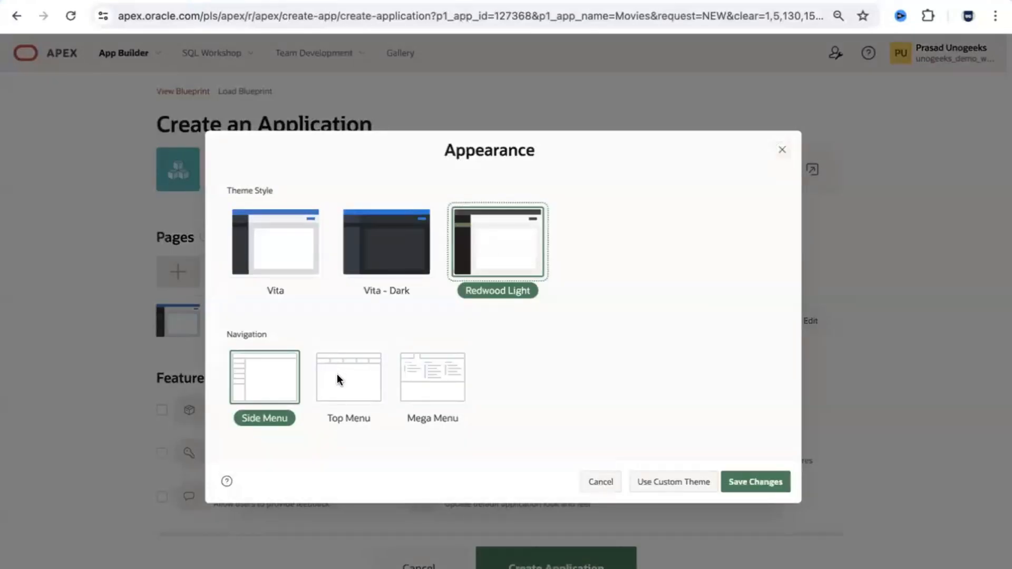
left_click(753, 480)
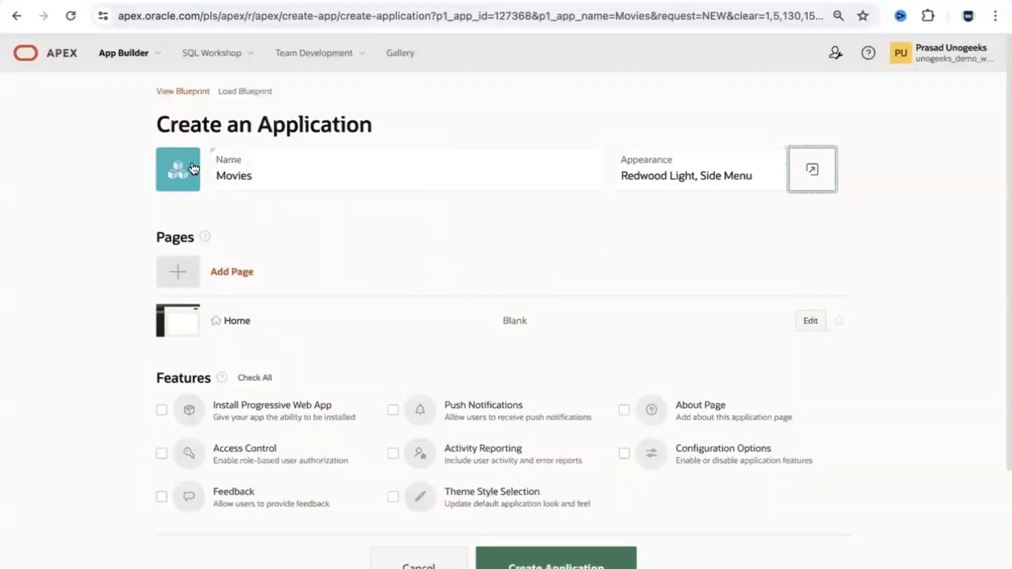
Step: Review the application icon choices without changing the icon, then bring up Add Page
left_click(182, 164)
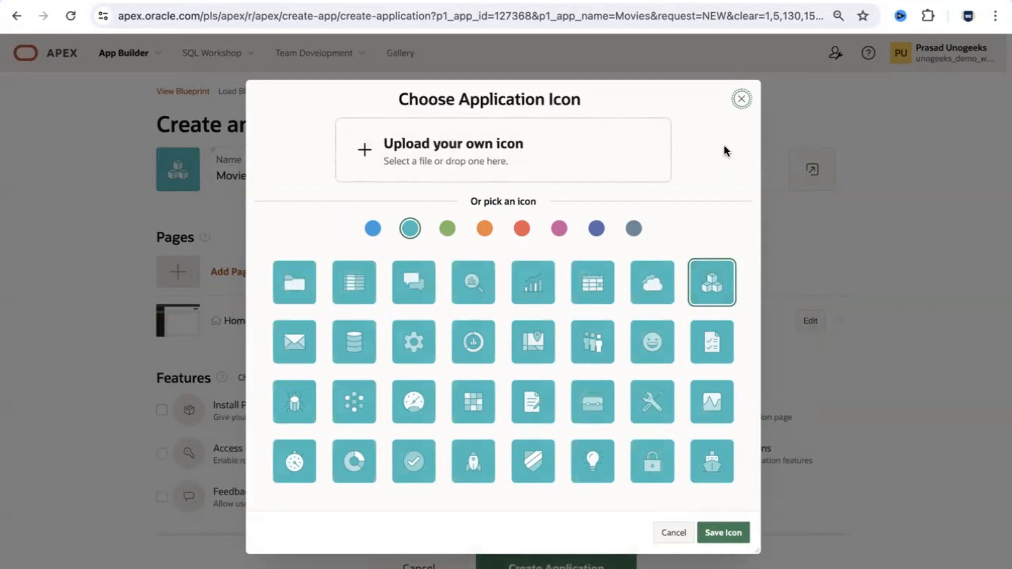
left_click(742, 99)
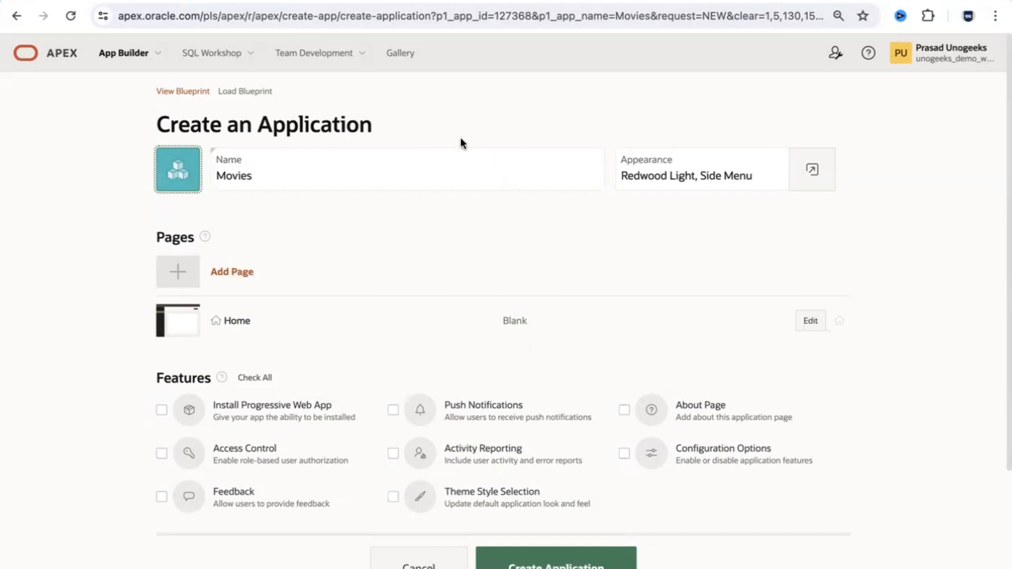
left_click(245, 278)
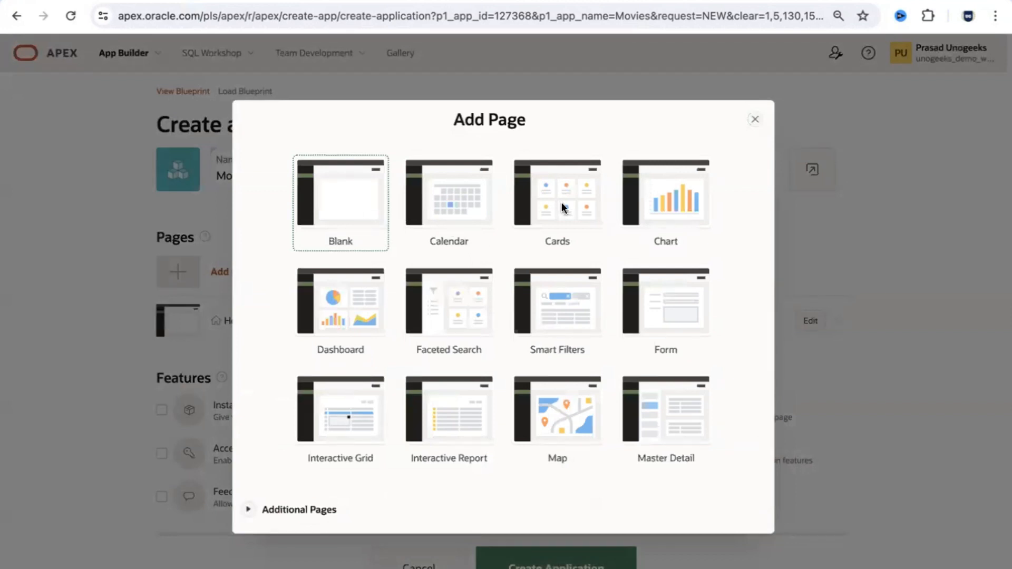
Step: Add a faceted search page named Movies Search on the MOVIES table, shown as cards
left_click(476, 319)
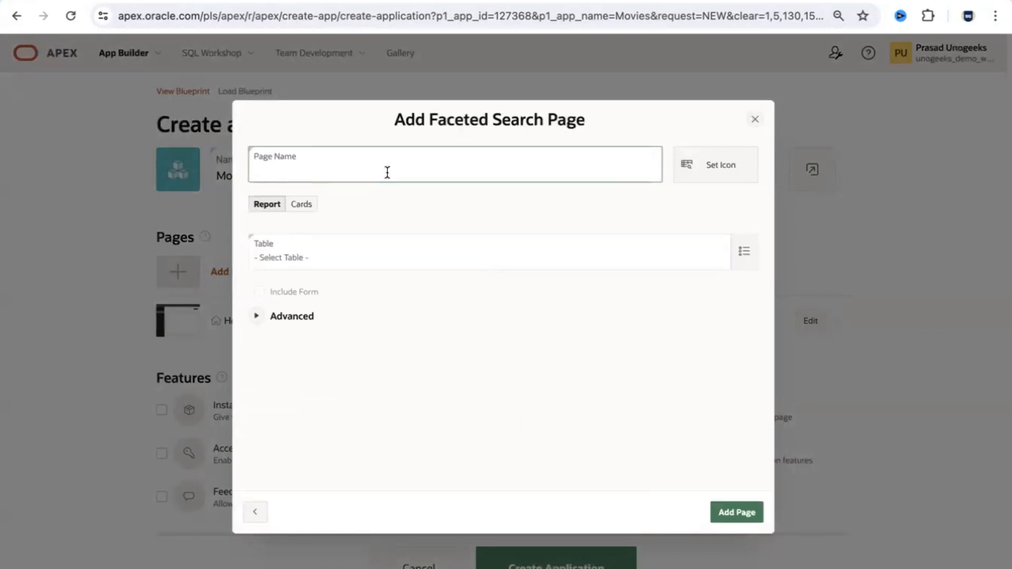
type("Movies Search")
left_click(744, 252)
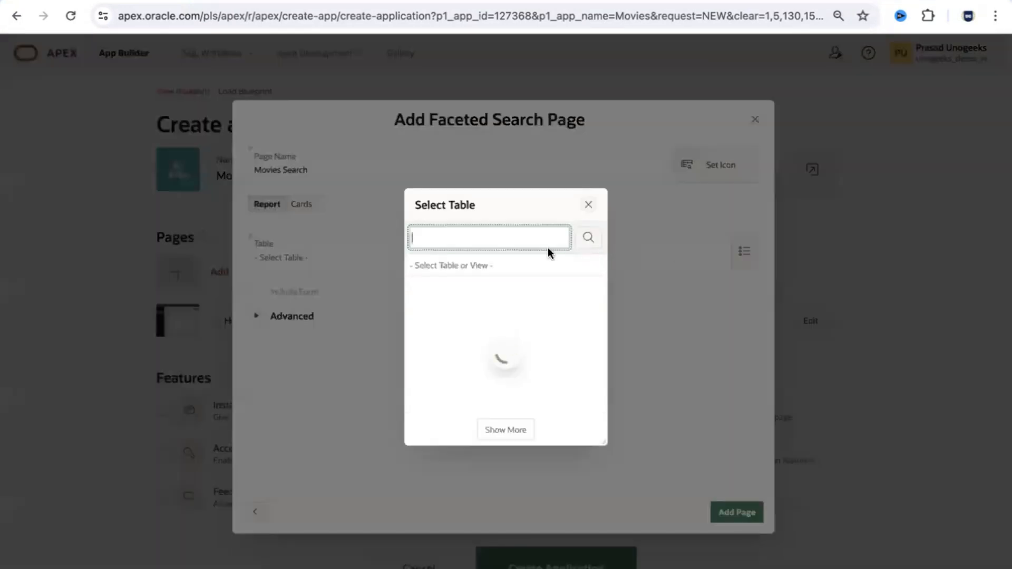
left_click(449, 353)
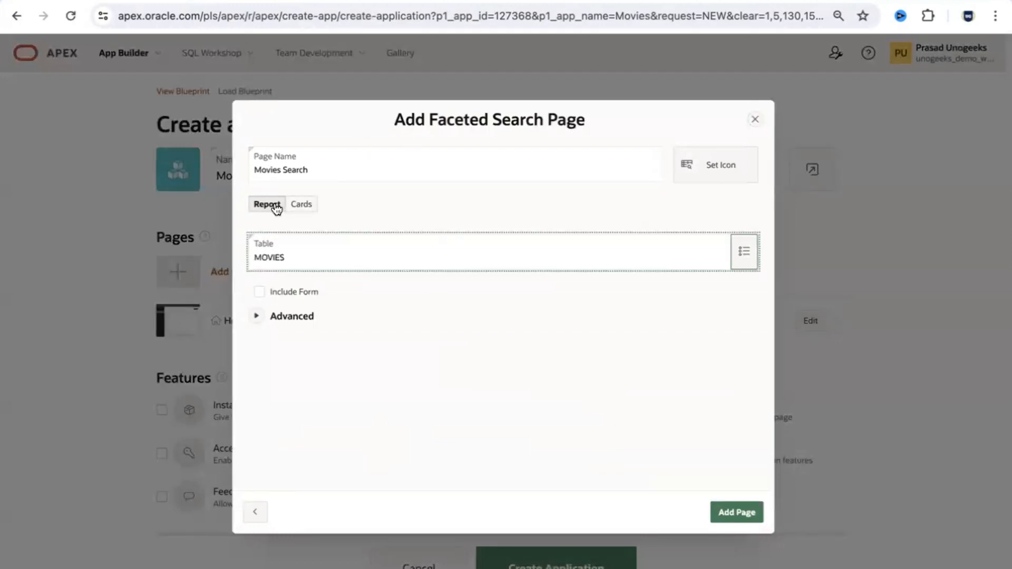
left_click(303, 205)
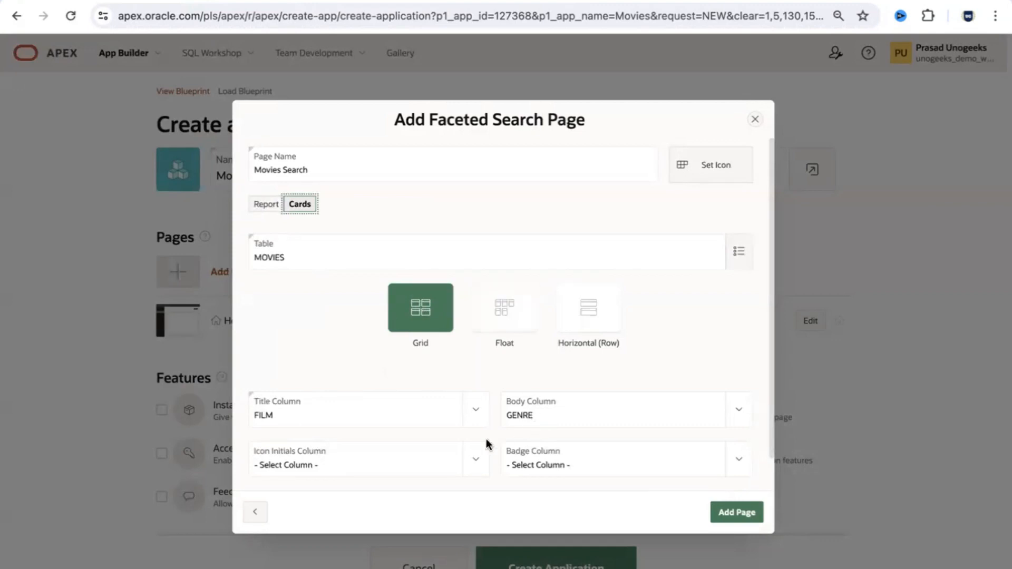
left_click(480, 463)
left_click(465, 375)
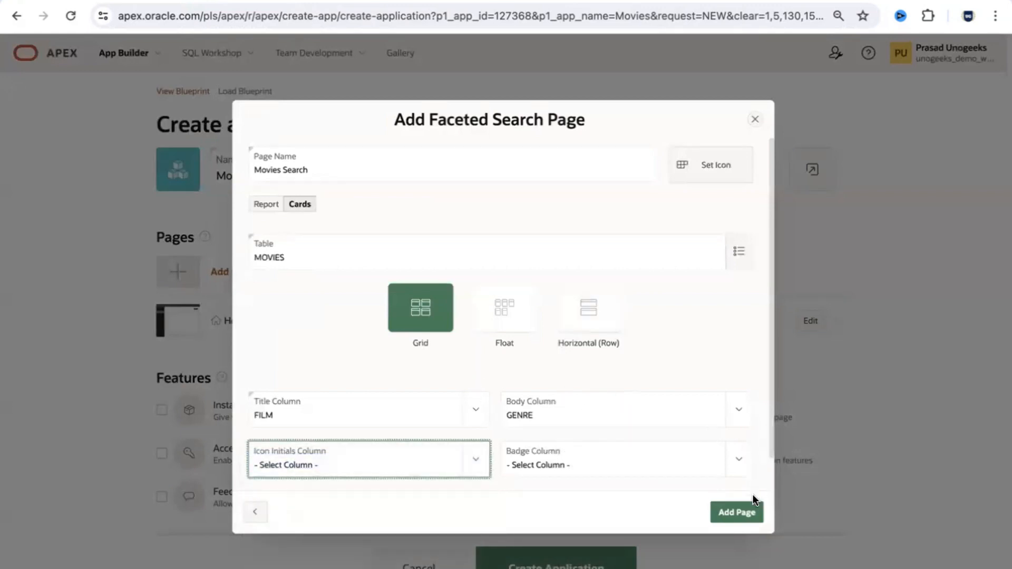
left_click(748, 514)
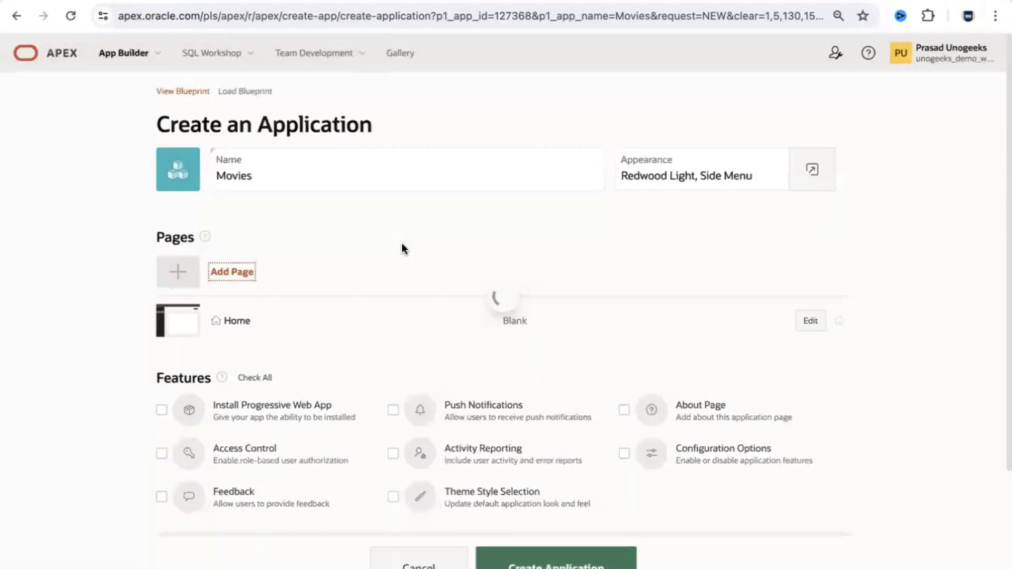
Step: Switch the Movies Search page back to Report layout, include a form, and save
left_click(234, 277)
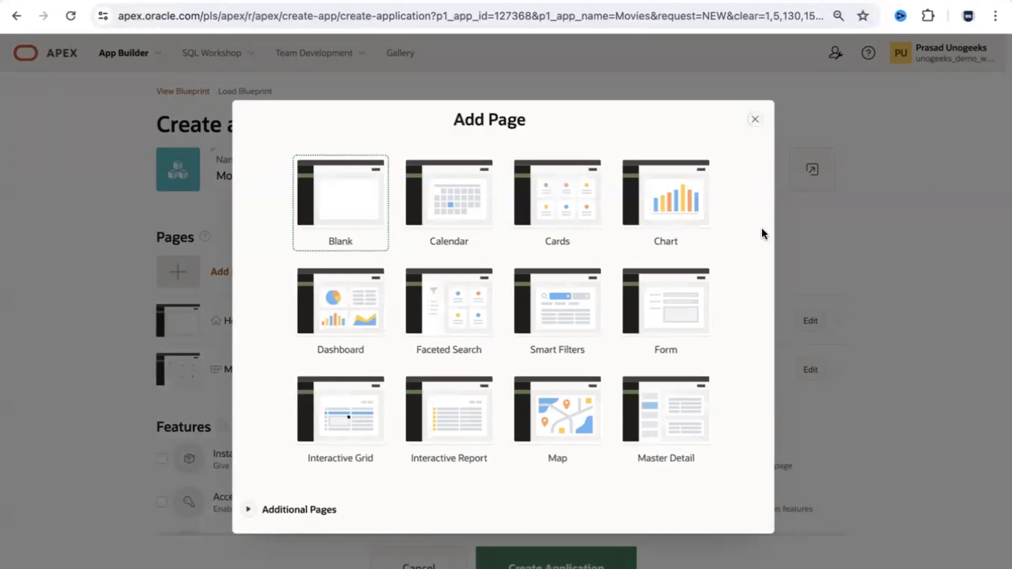
left_click(754, 120)
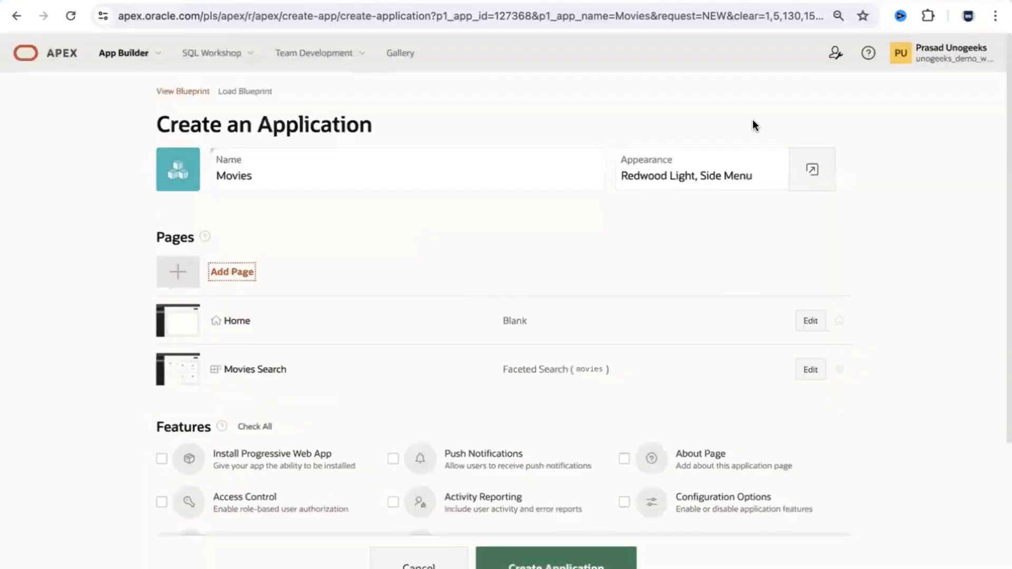
left_click(811, 369)
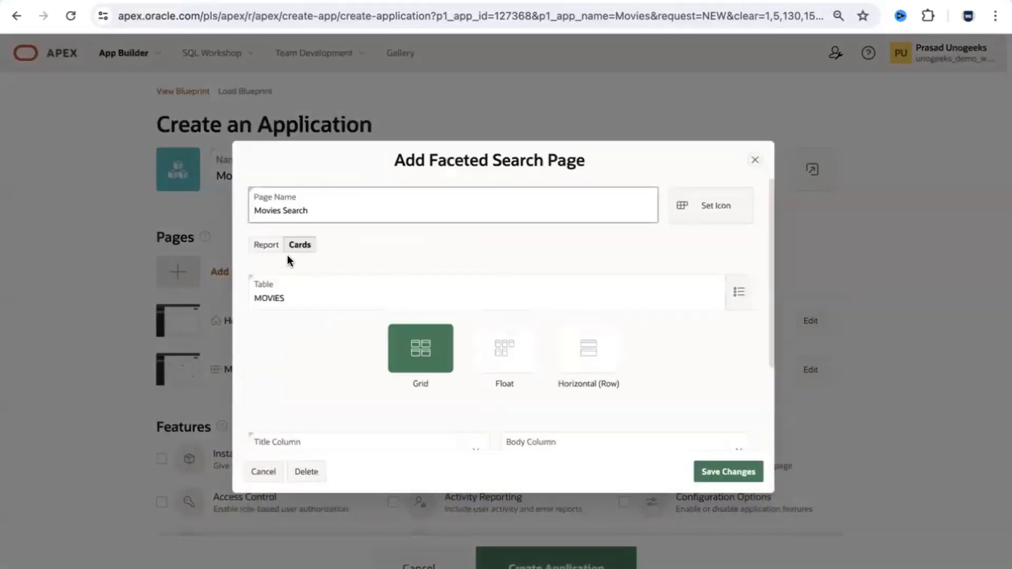
left_click(266, 245)
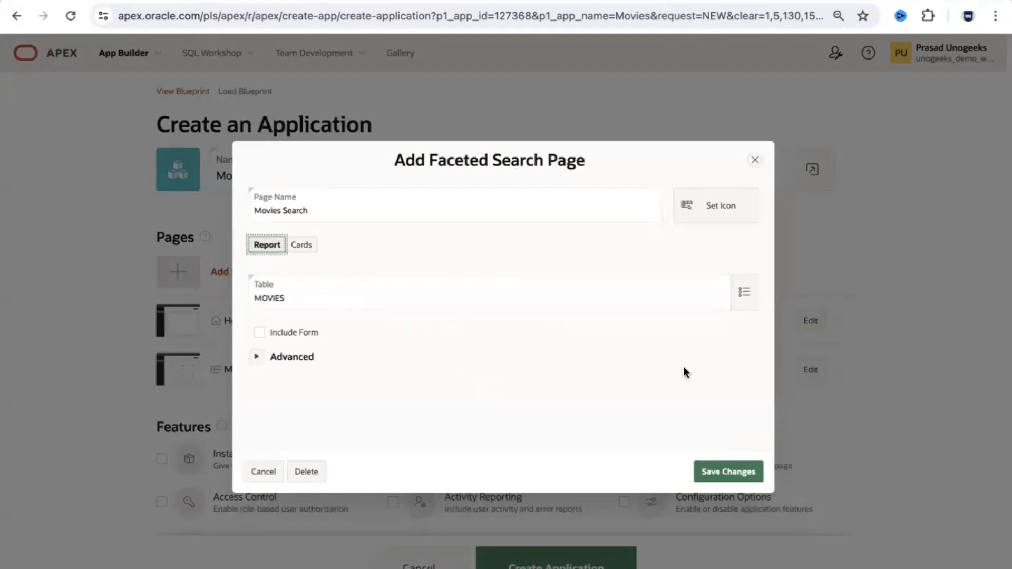
left_click(259, 332)
left_click(257, 357)
left_click(258, 358)
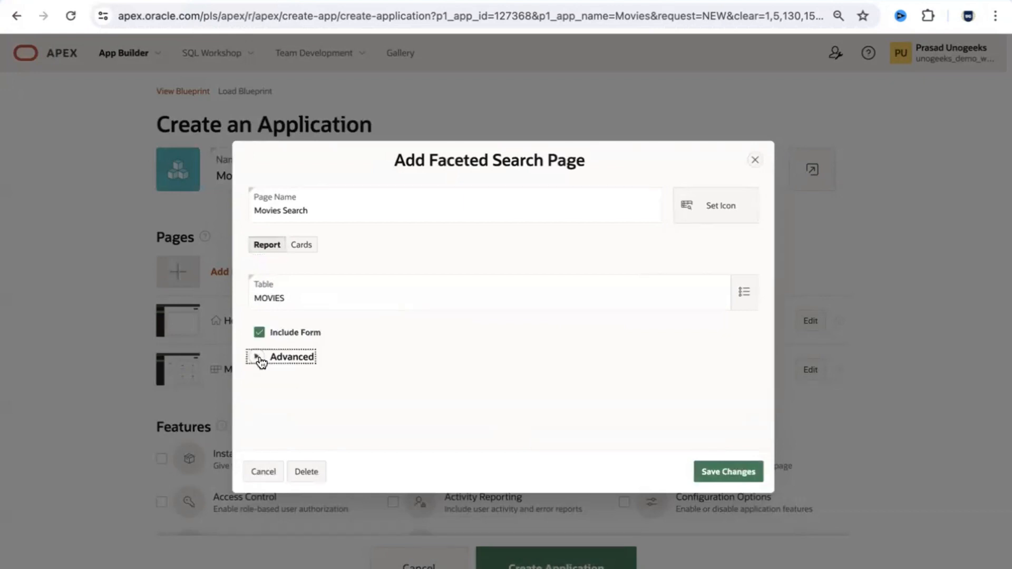
left_click(728, 472)
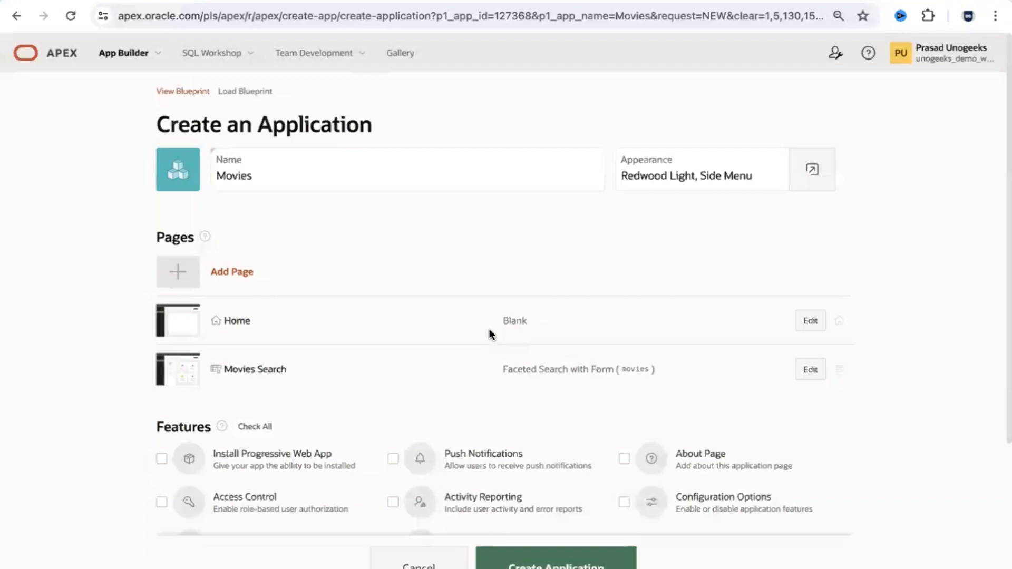
Step: Add a cards page named Movies Info using the MOVIES table as its source
left_click(242, 271)
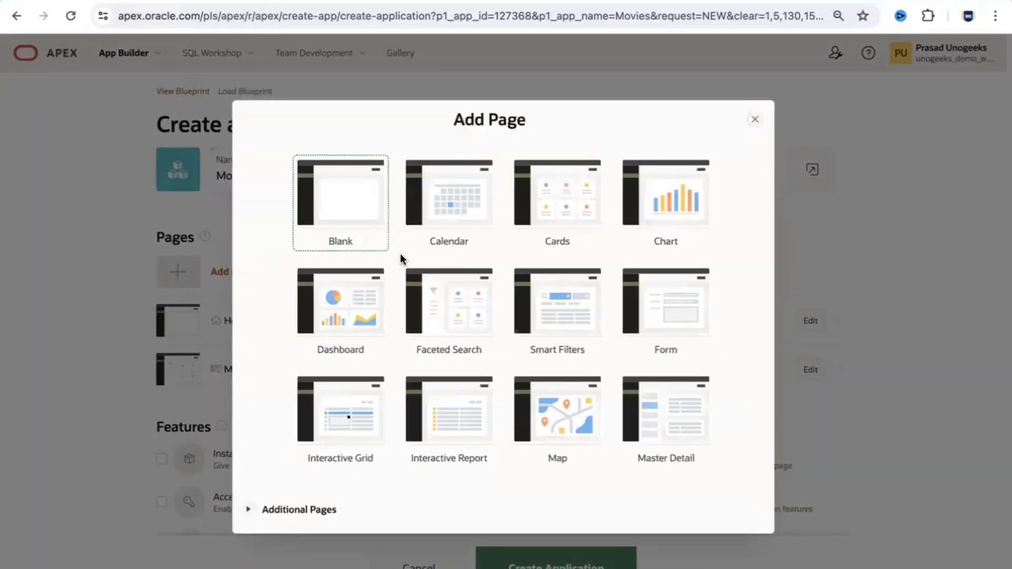
left_click(574, 220)
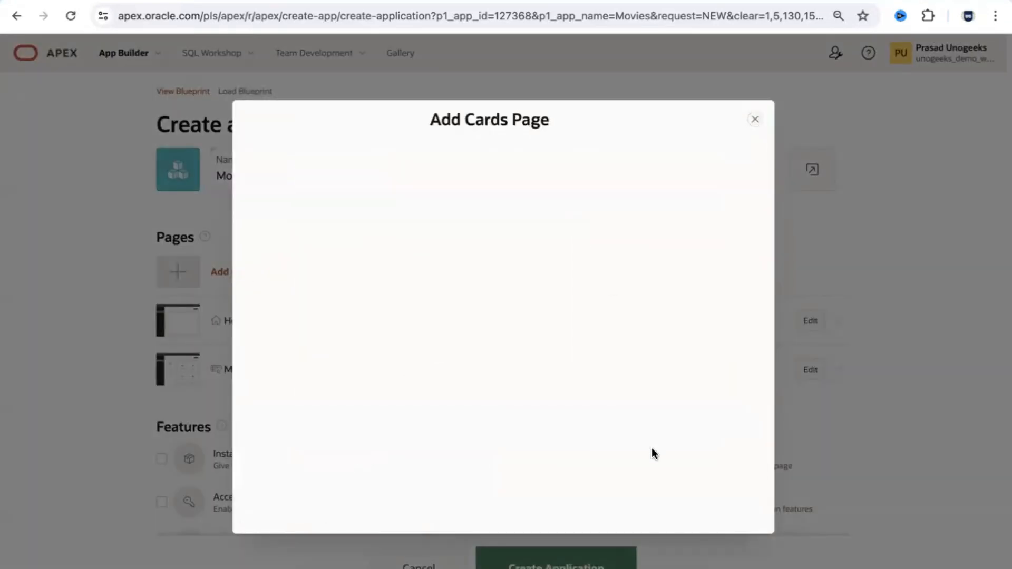
type("Movice")
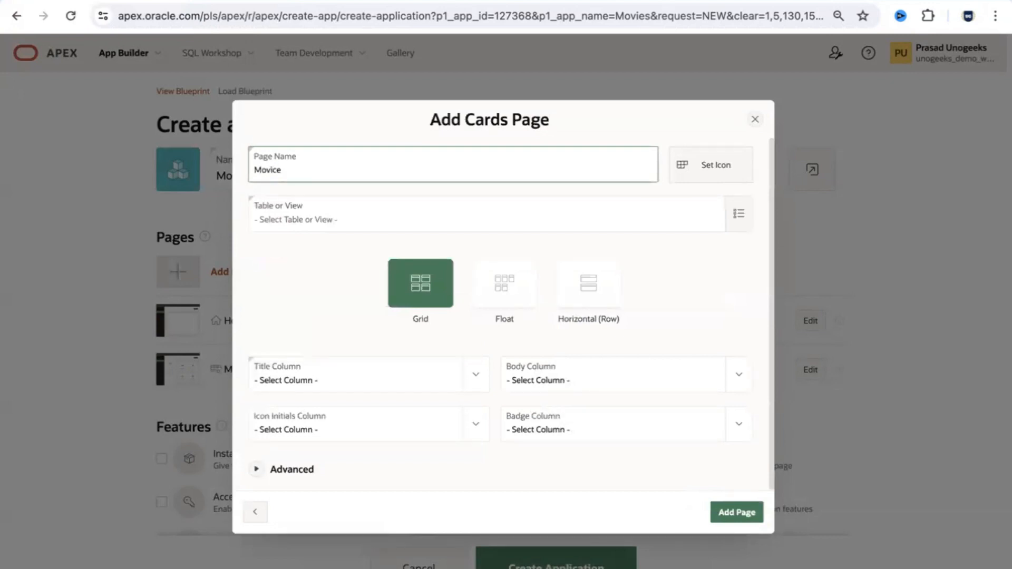
type("sces")
type(" Info")
left_click(375, 223)
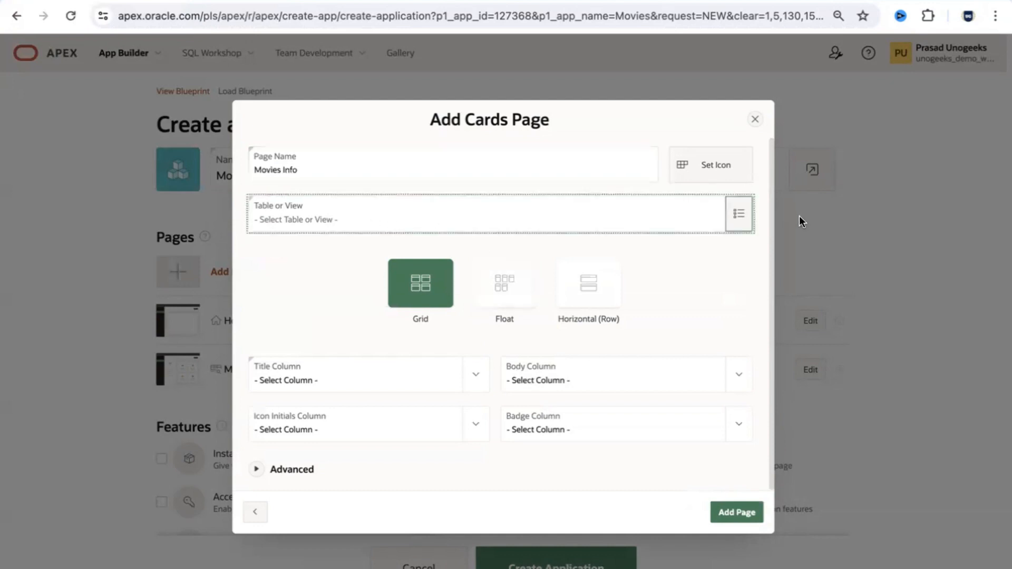
left_click(738, 214)
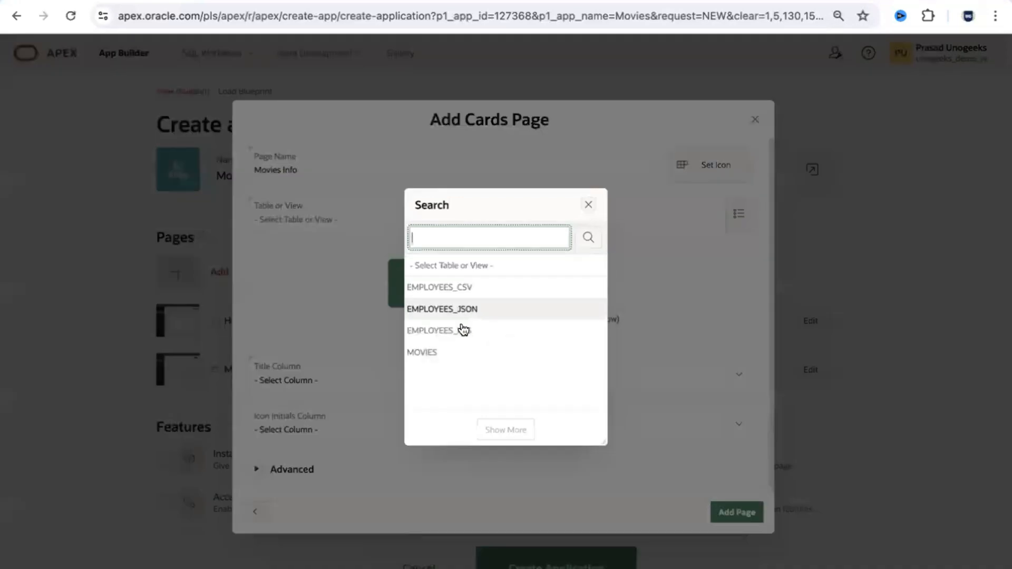
left_click(431, 356)
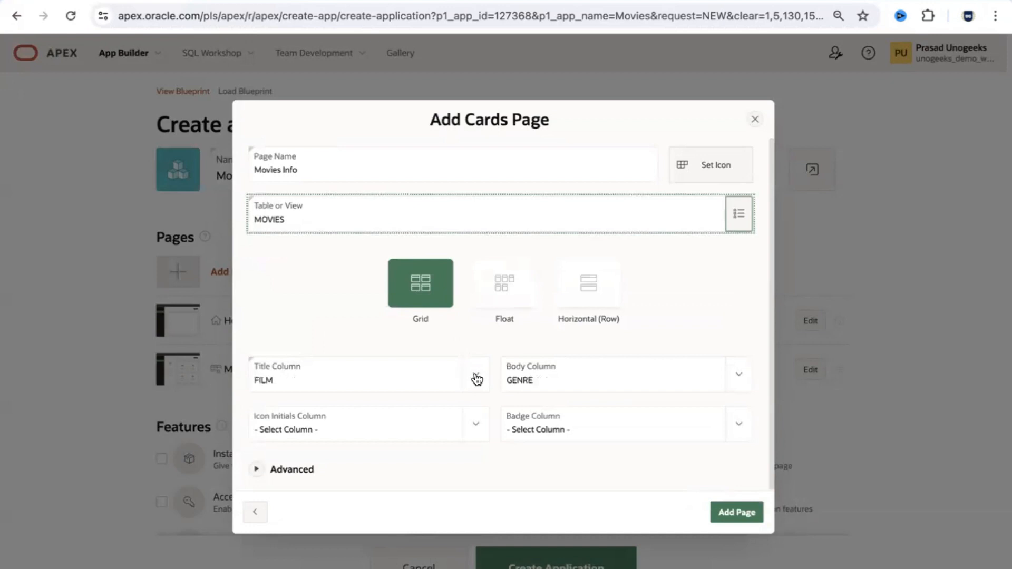
left_click(744, 513)
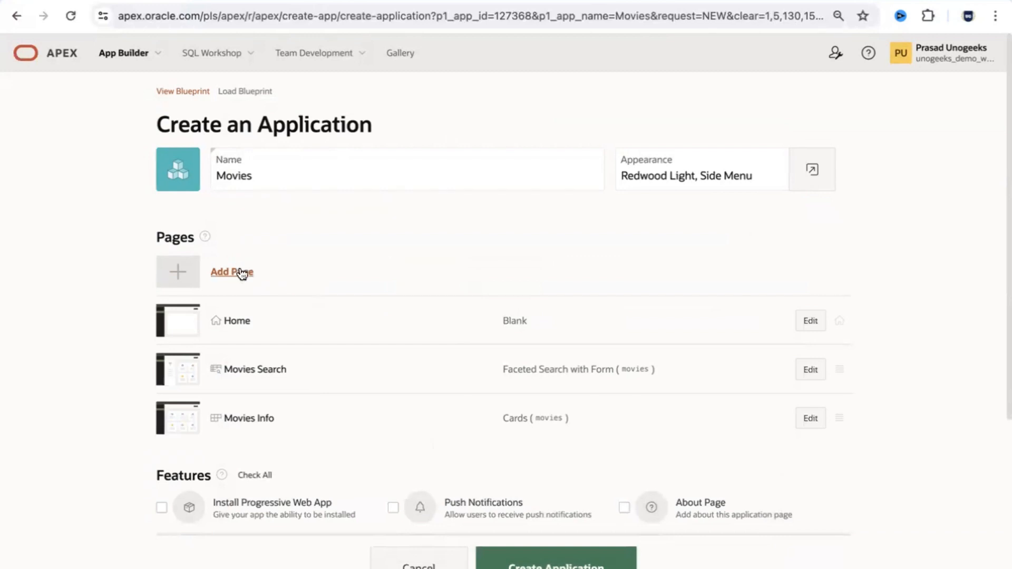
left_click(240, 273)
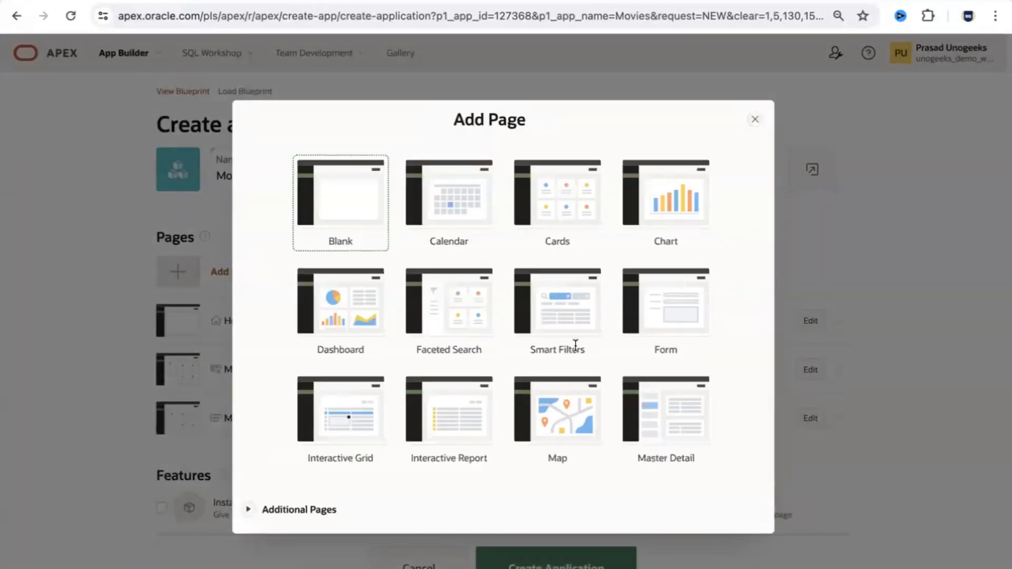
Step: Add a Movies Report interactive report page on MOVIES with Include Form checked
left_click(351, 315)
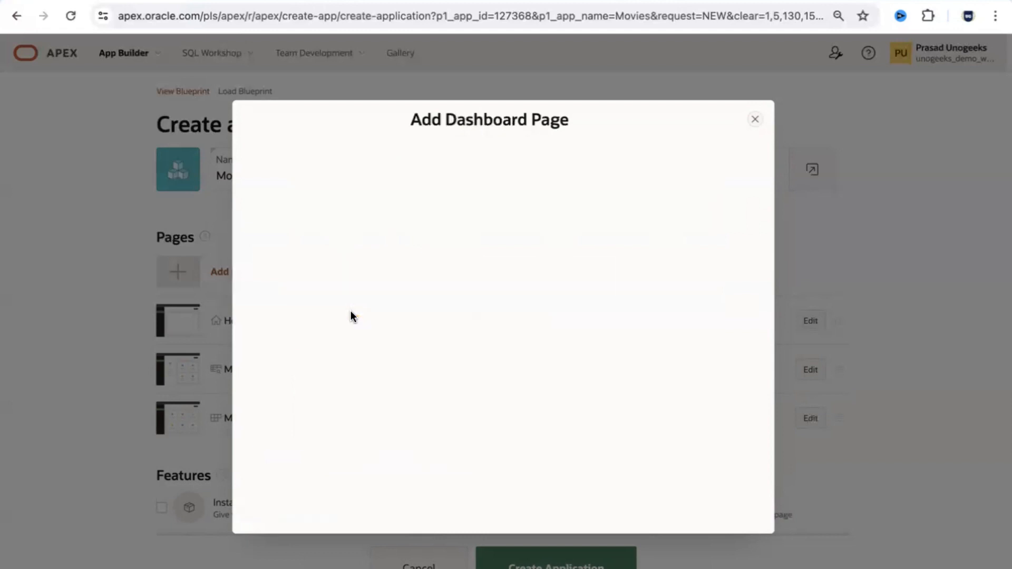
left_click(759, 125)
left_click(235, 272)
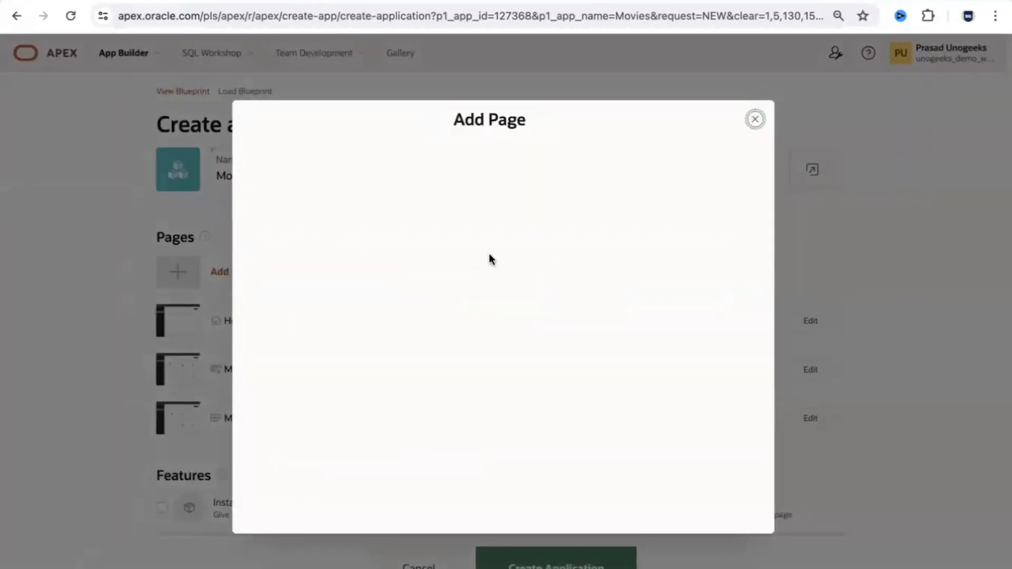
left_click(470, 422)
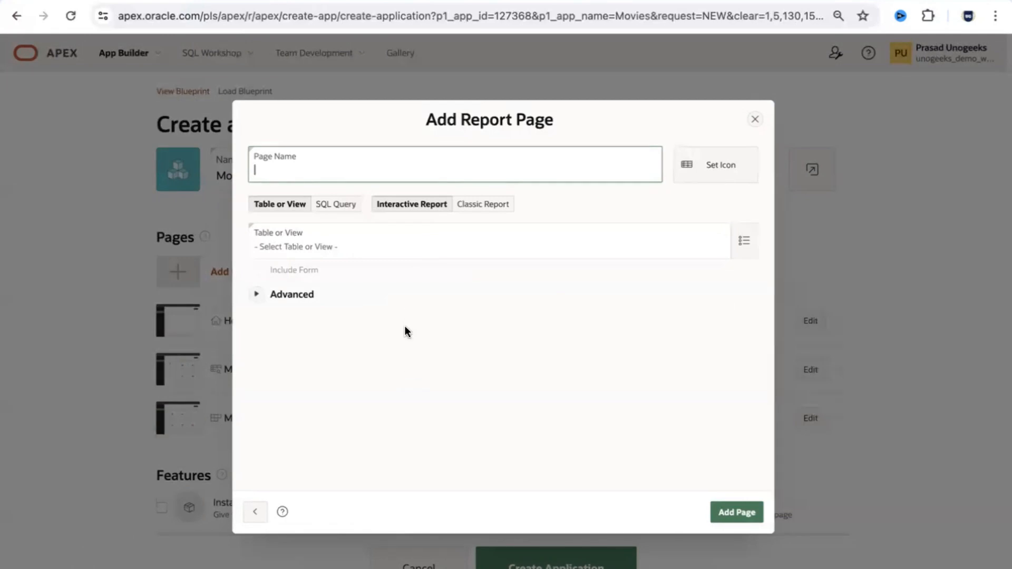
type("Movies Report")
left_click(323, 244)
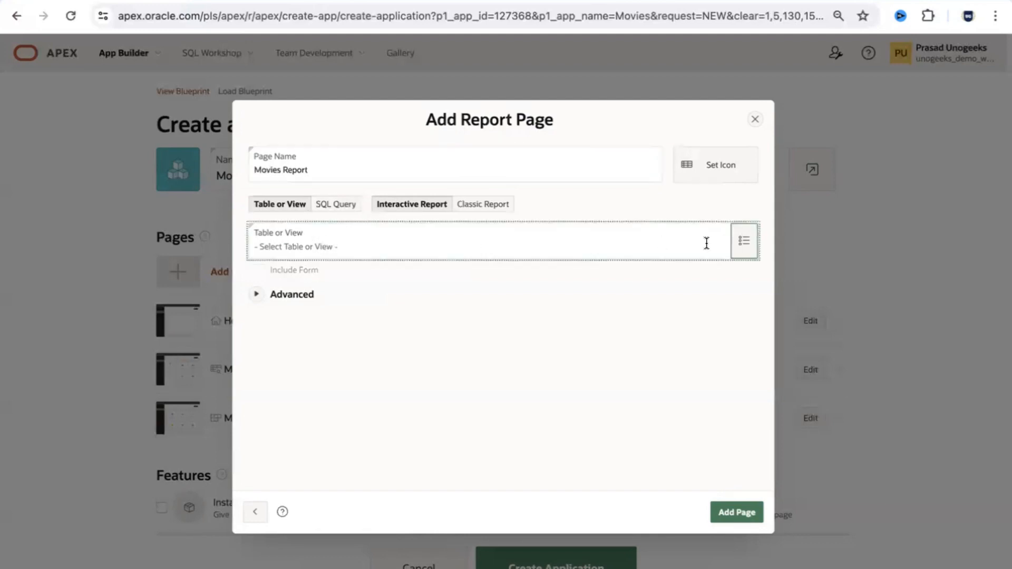
left_click(738, 245)
left_click(428, 352)
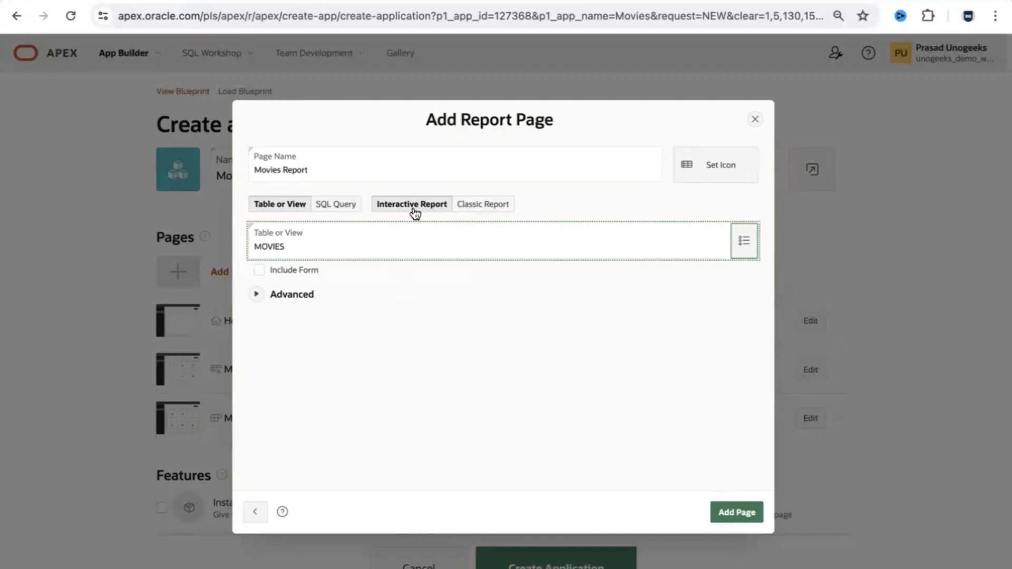
left_click(258, 270)
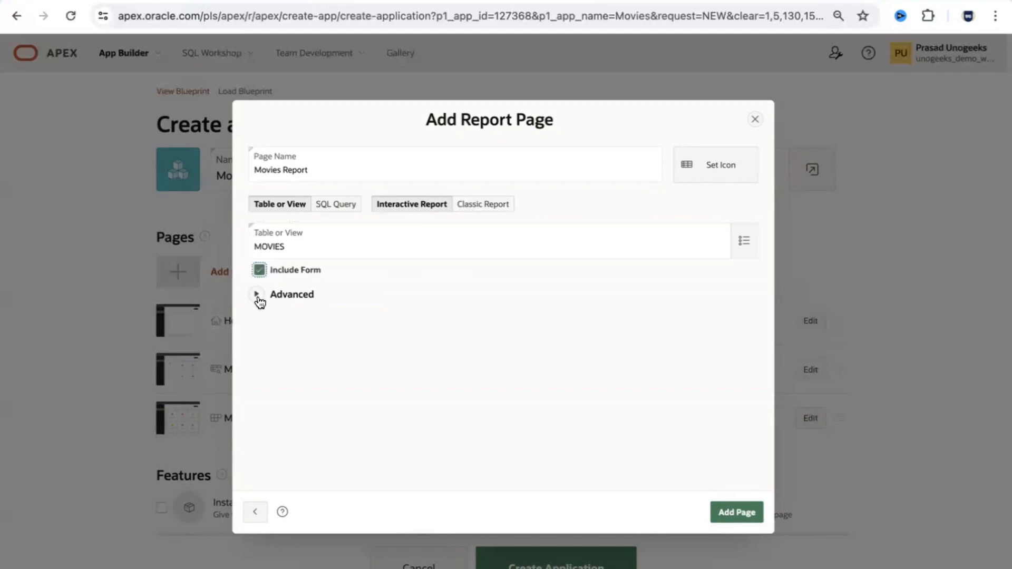
left_click(258, 295)
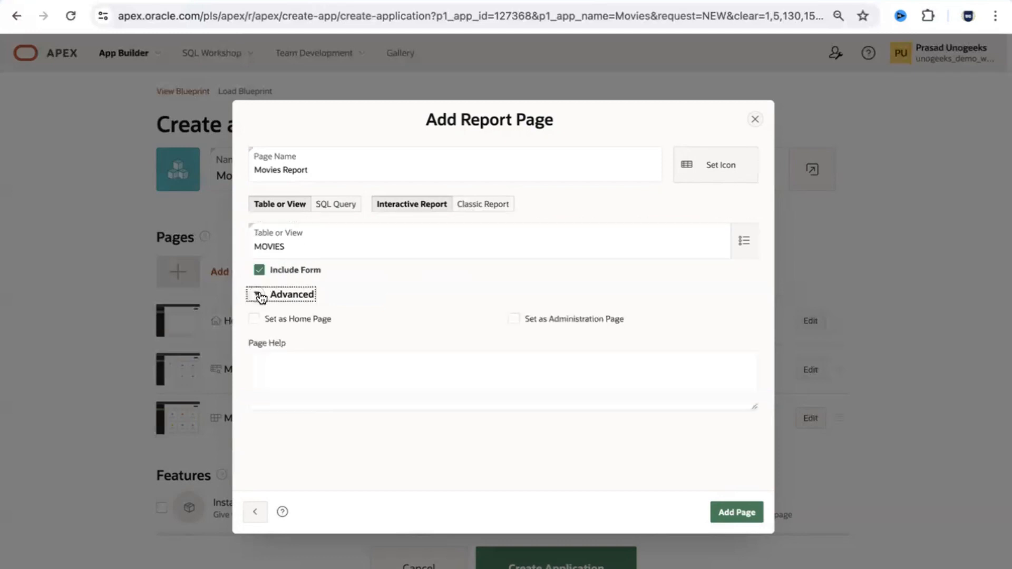
left_click(258, 294)
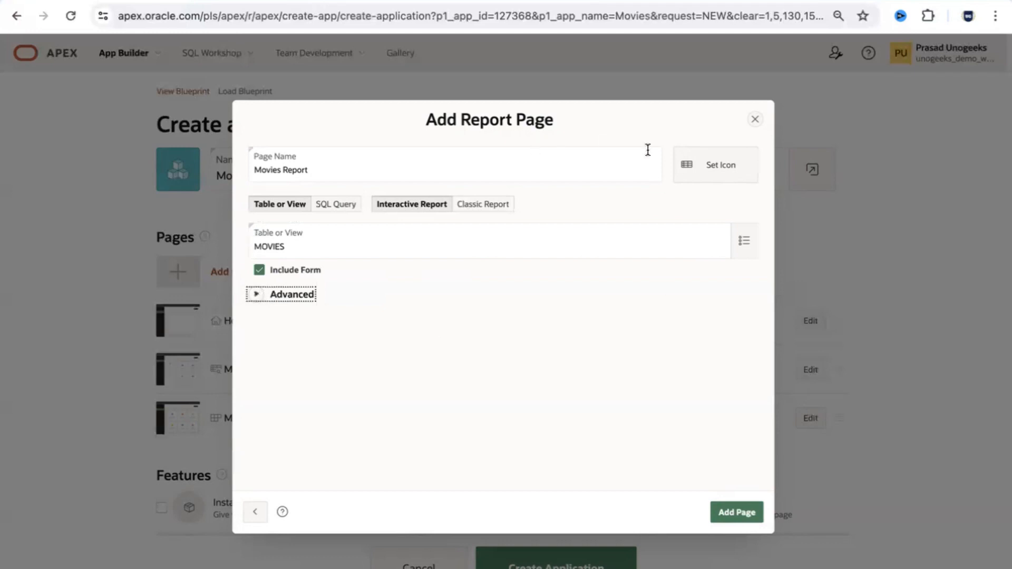
left_click(735, 512)
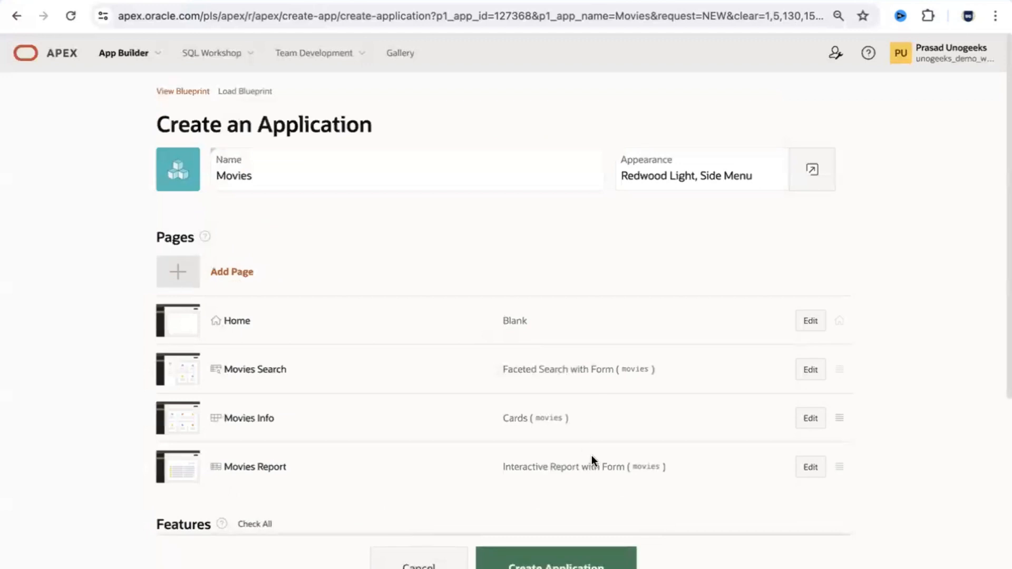
Step: Start a Dashboard page and choose MOVIES as Chart 1's table
left_click(237, 273)
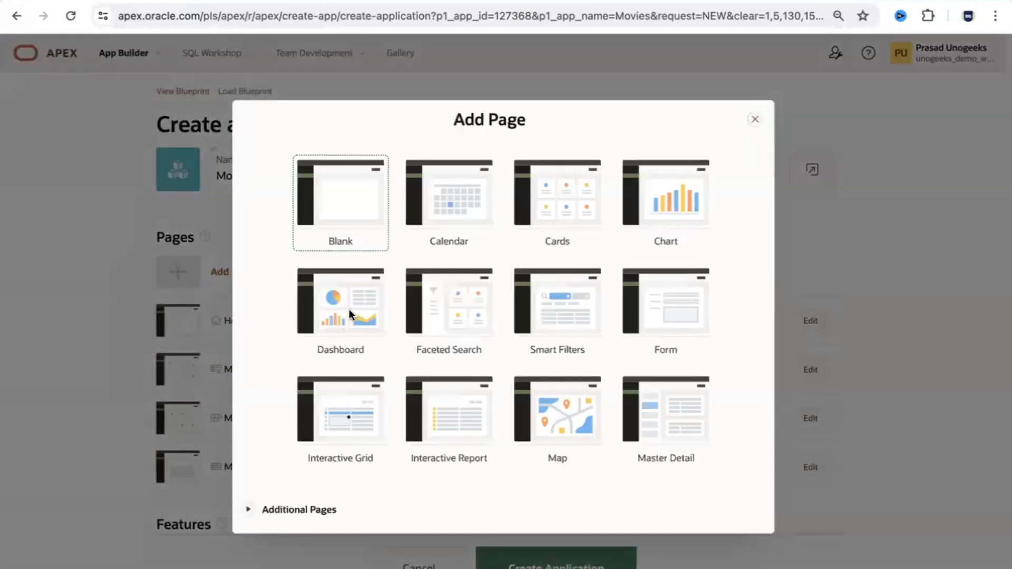
left_click(349, 312)
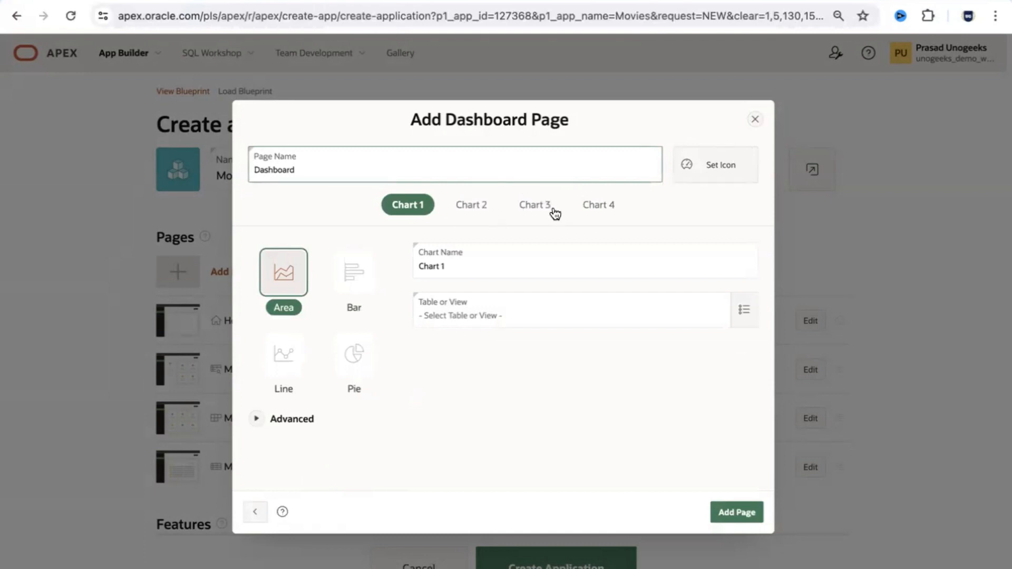
left_click(255, 420)
left_click(256, 421)
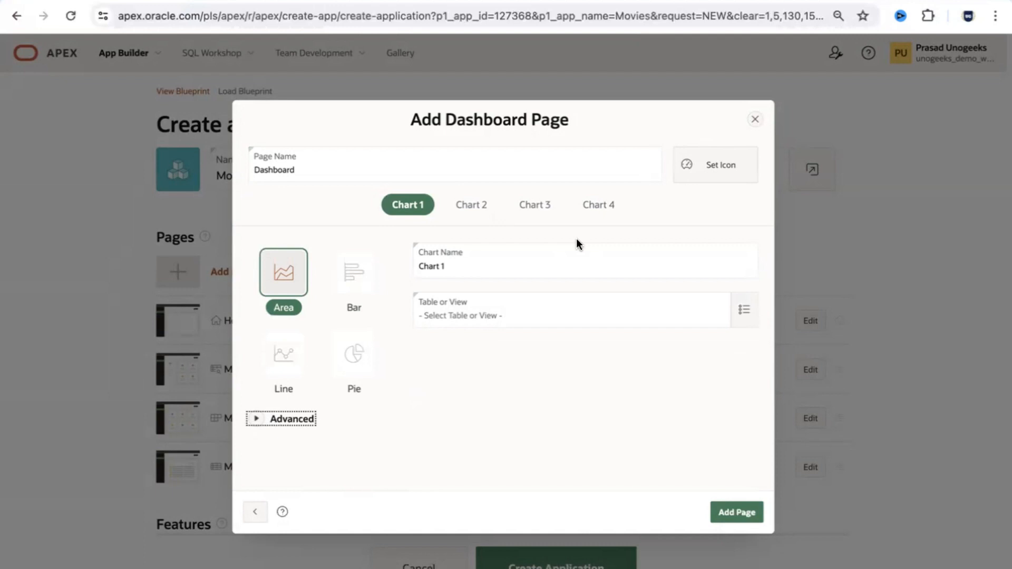
left_click(740, 321)
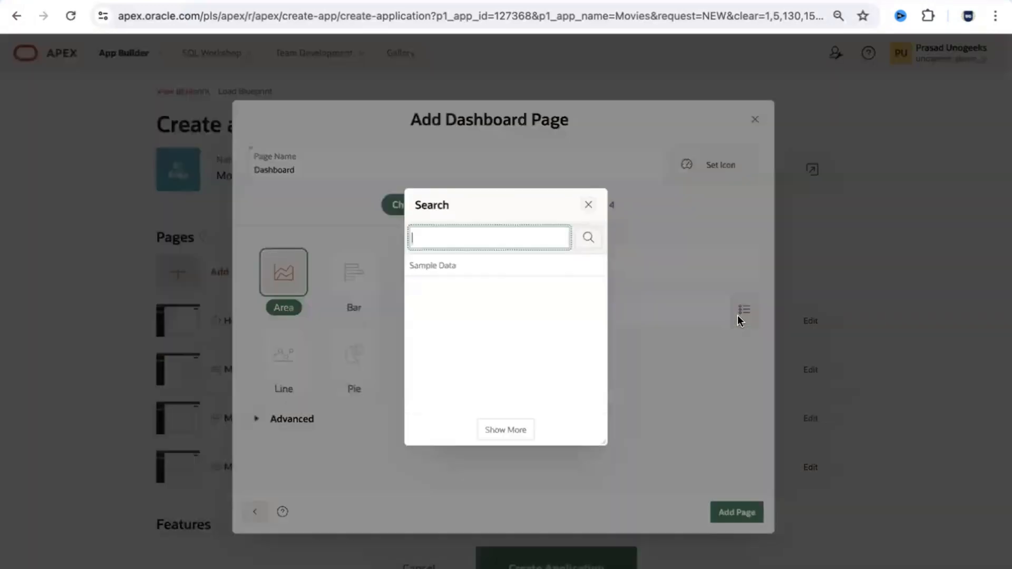
left_click(437, 356)
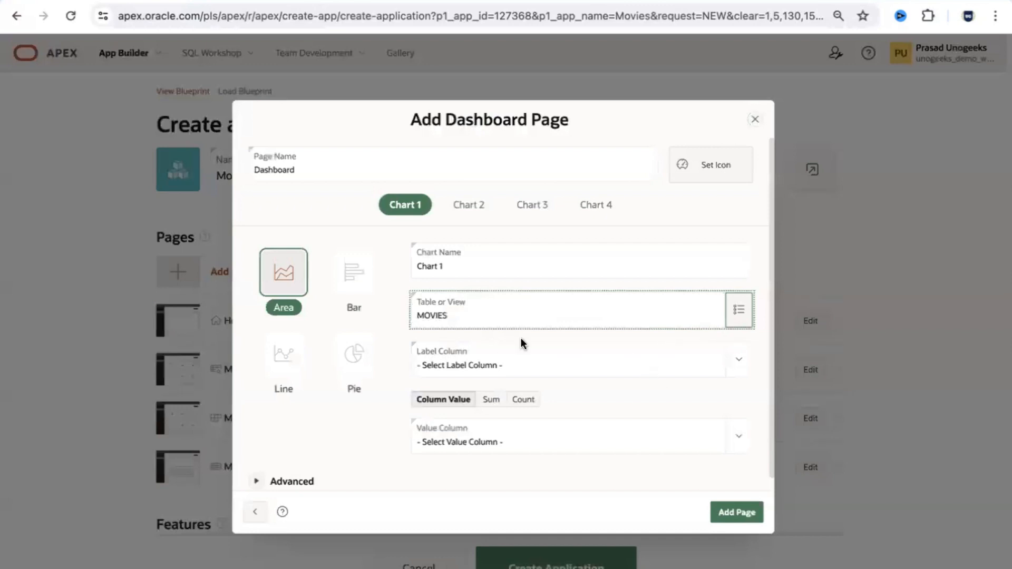
Step: Set Chart 1's label column to YEAR and value column to PROFITABILITY
left_click(742, 359)
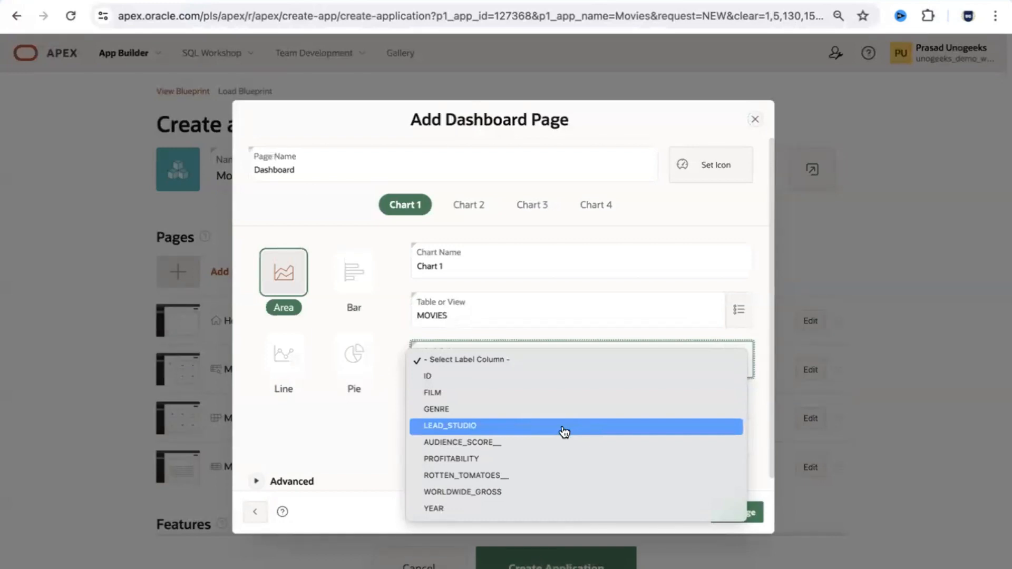
left_click(483, 447)
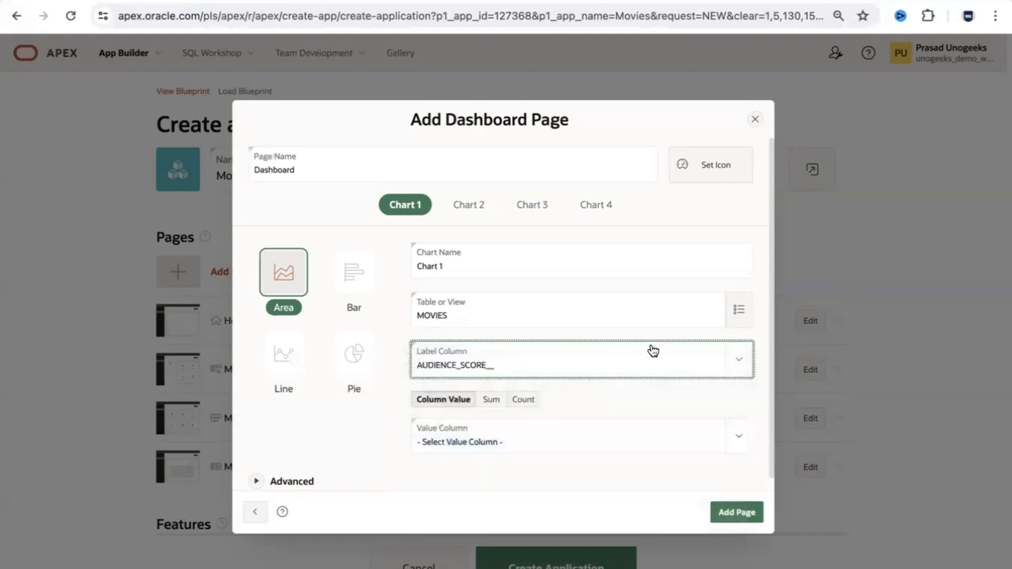
left_click(736, 361)
left_click(486, 425)
left_click(737, 437)
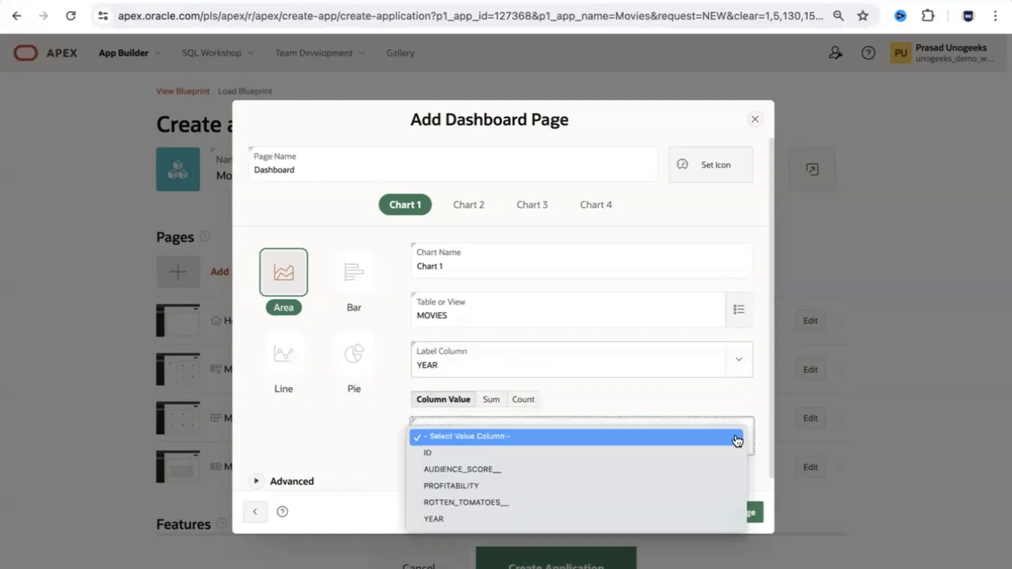
left_click(560, 486)
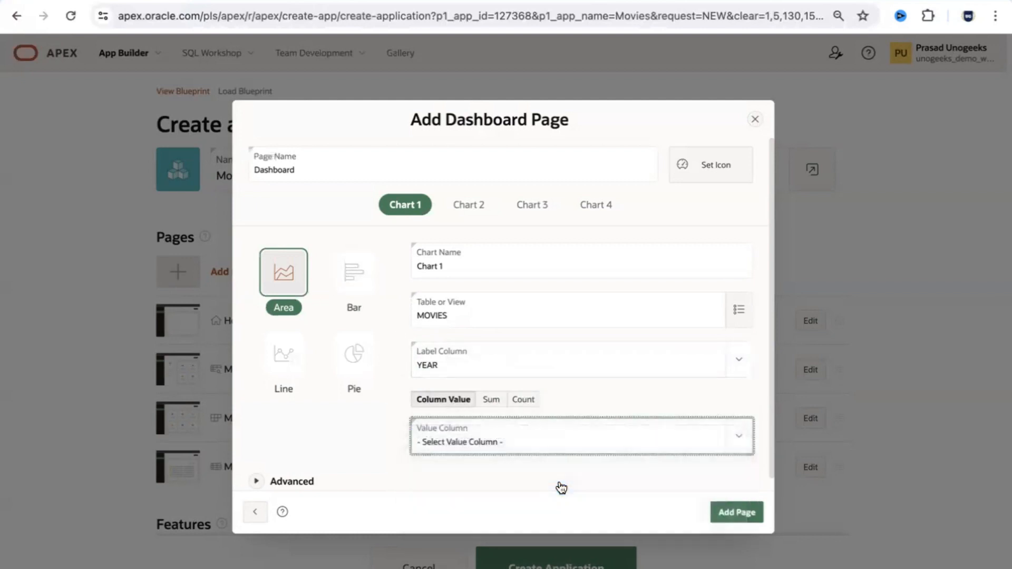
left_click(471, 207)
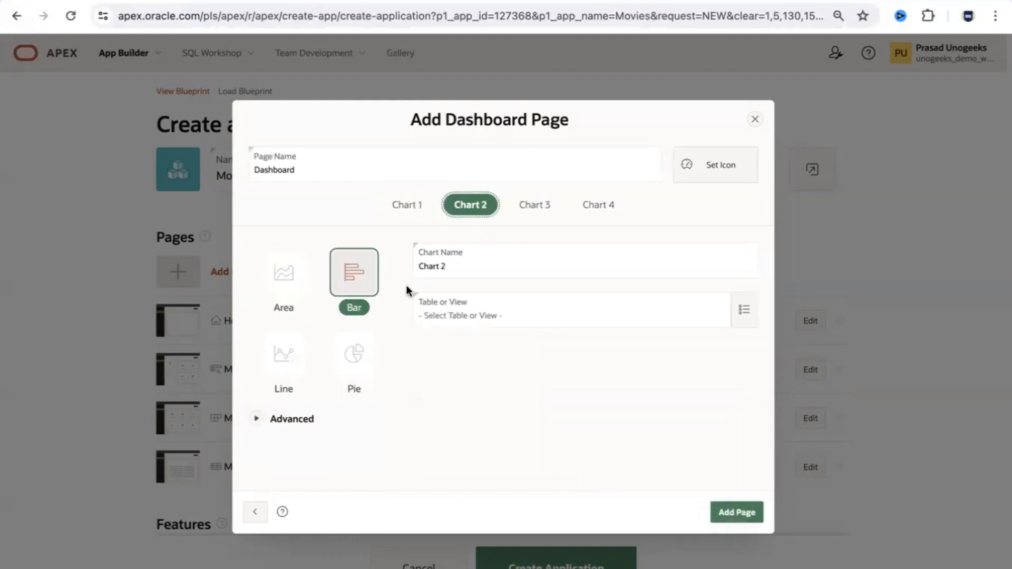
Step: Point the Chart 2 bar chart at MOVIES, labelled by YEAR, valued by PROFITABILITY
left_click(743, 310)
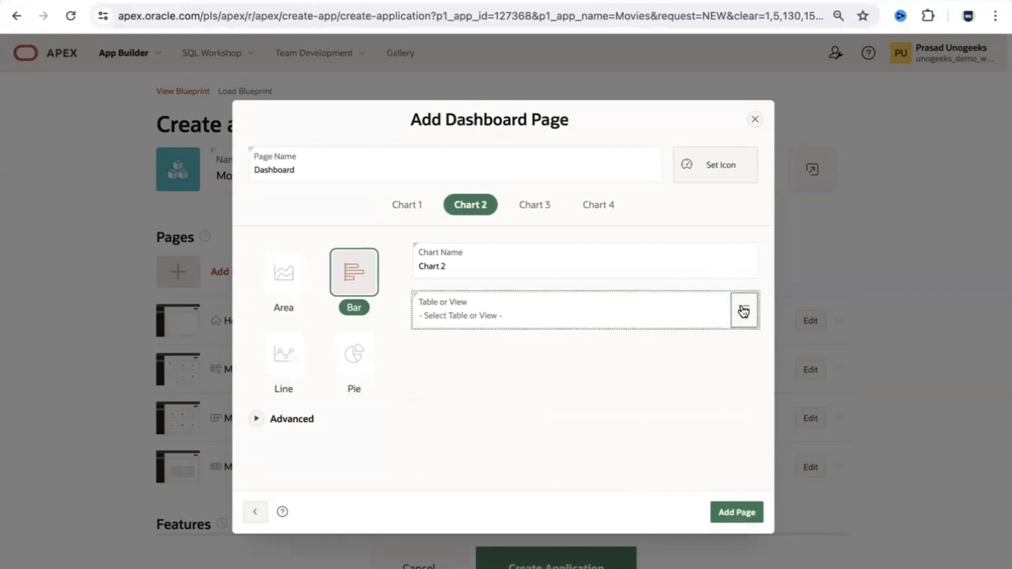
left_click(423, 353)
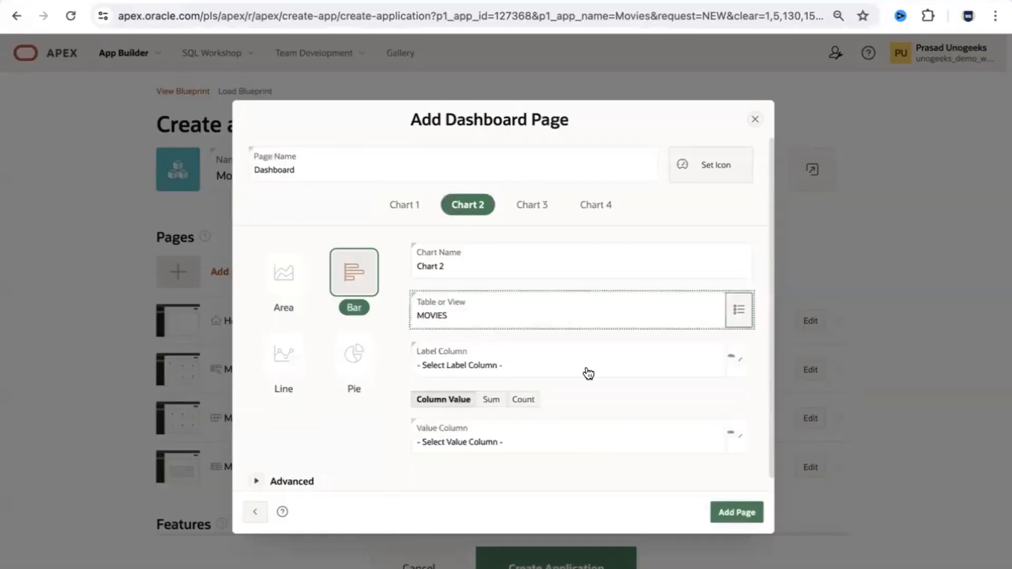
left_click(739, 359)
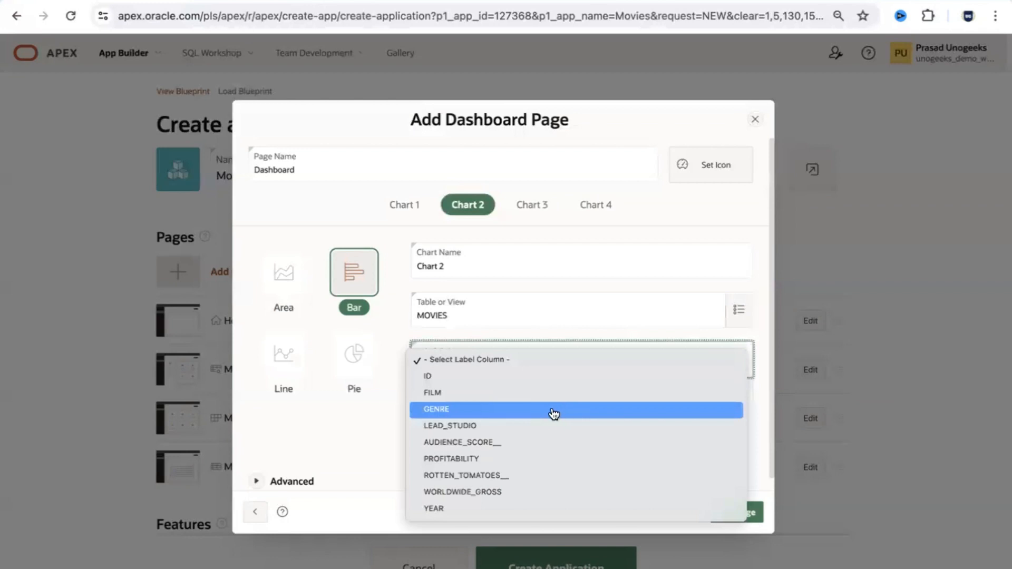
left_click(477, 509)
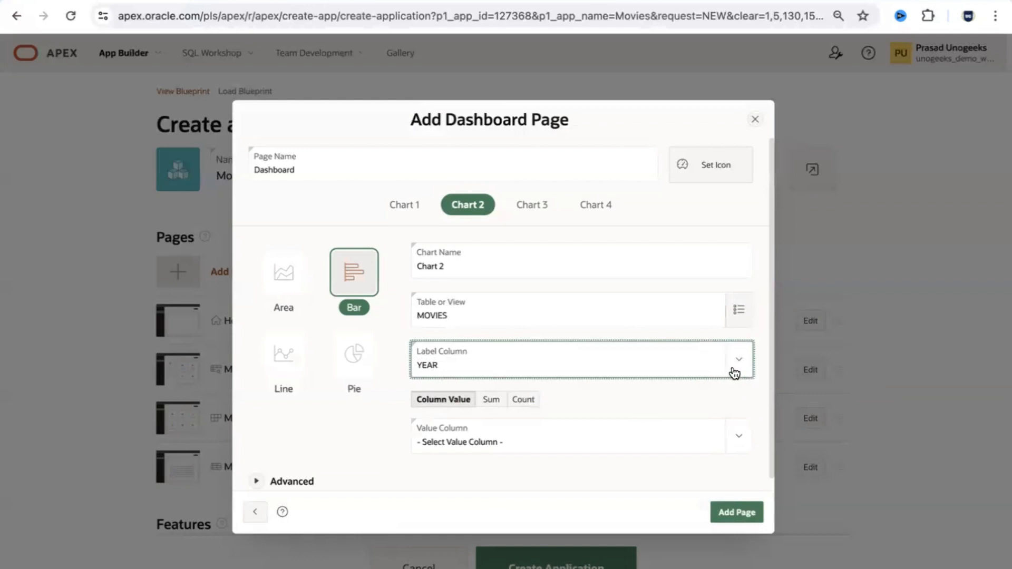
left_click(740, 440)
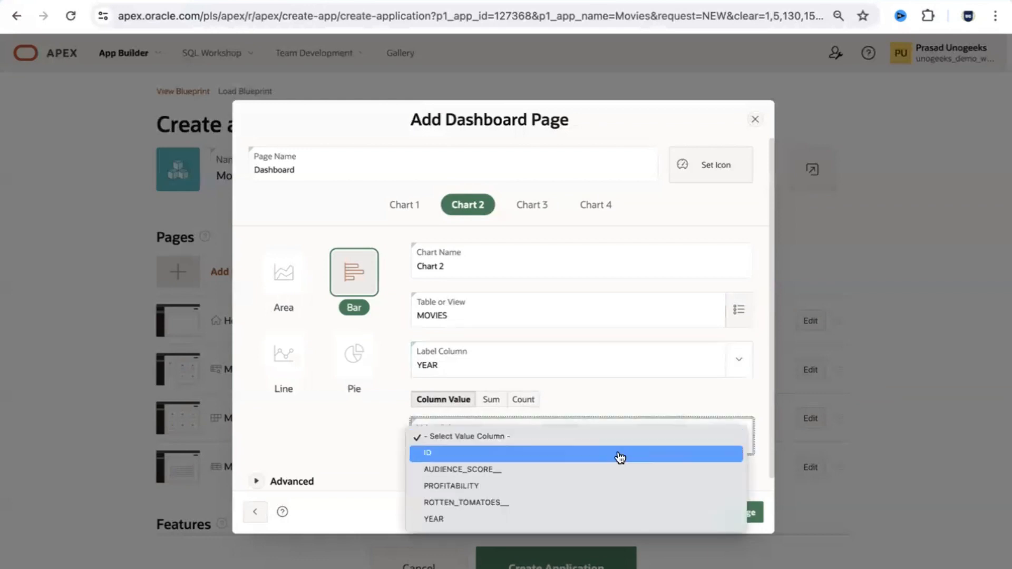
left_click(506, 487)
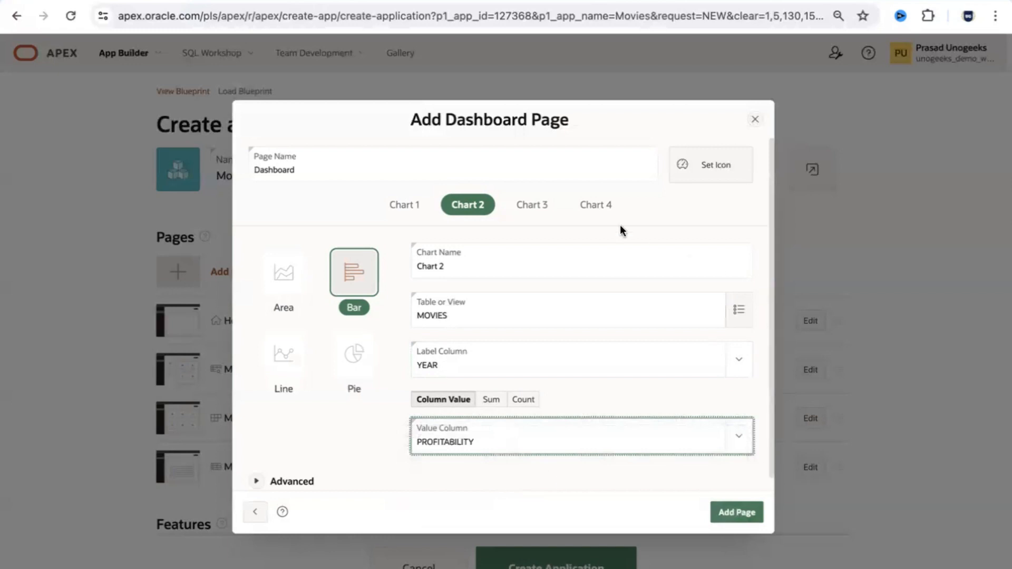
left_click(532, 205)
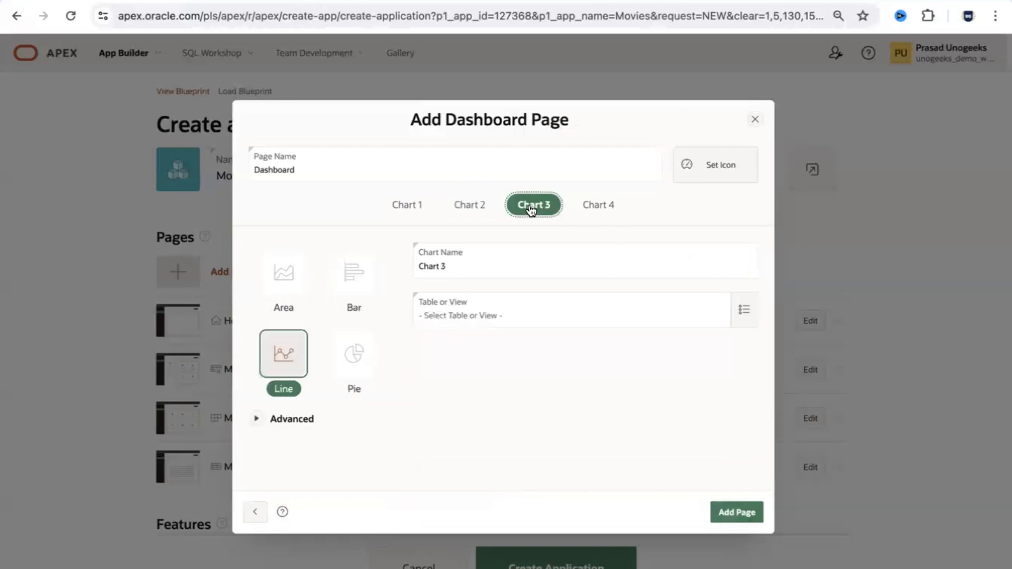
Step: Make Chart 3 a Pie chart on MOVIES, with YEAR labels and AUDIENCE_SCORE__ values
left_click(755, 319)
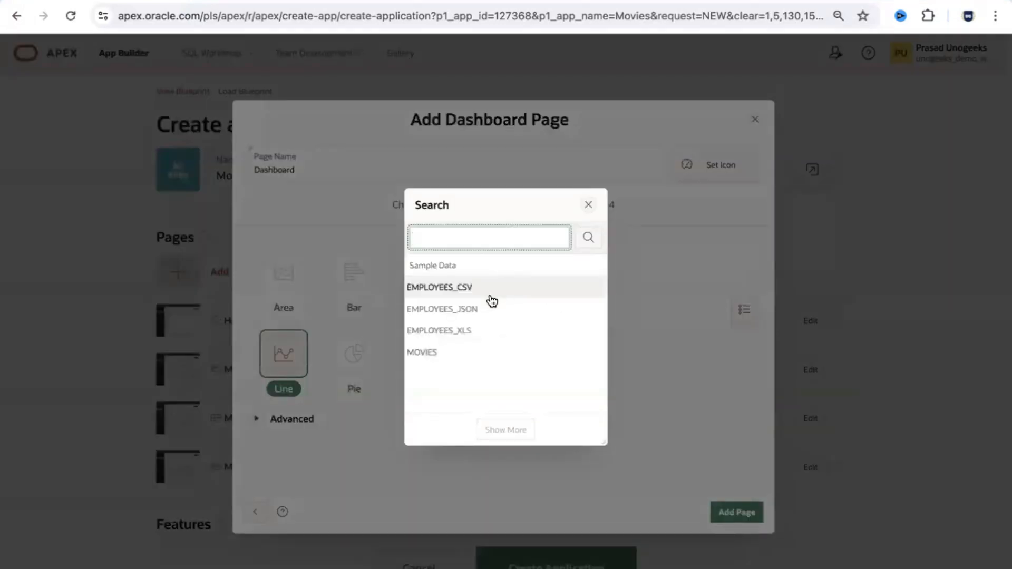
left_click(458, 349)
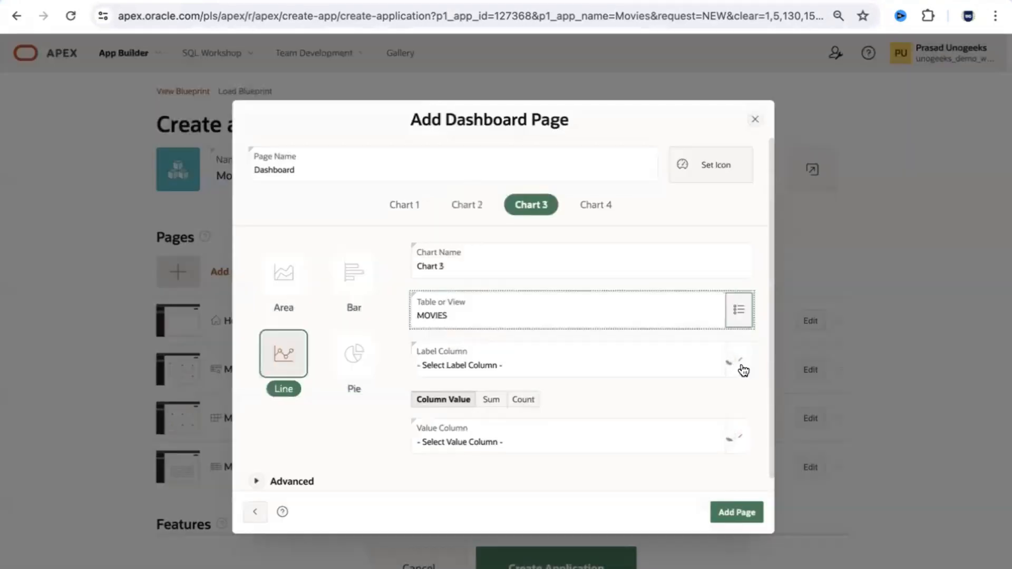
left_click(743, 371)
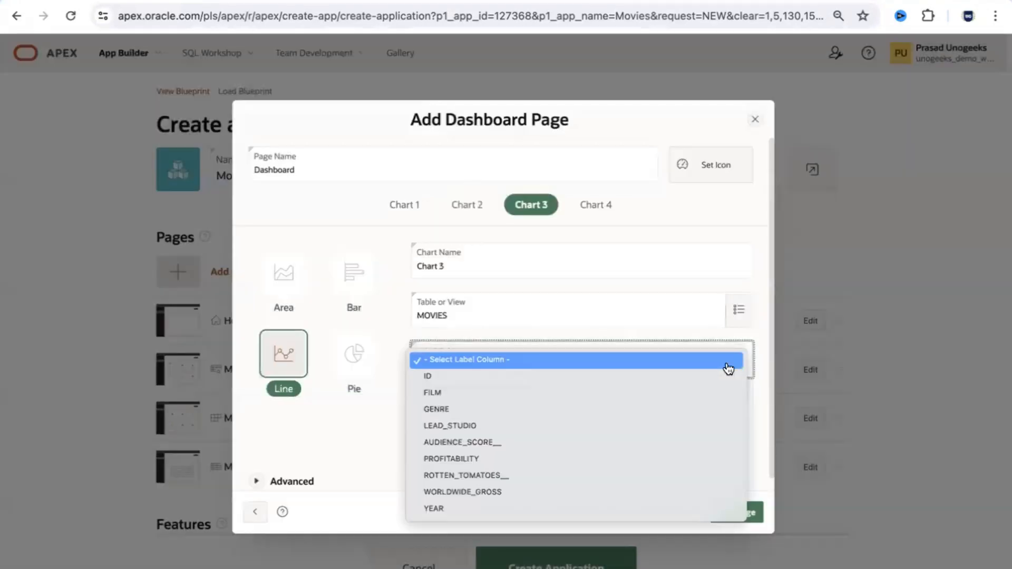
left_click(479, 508)
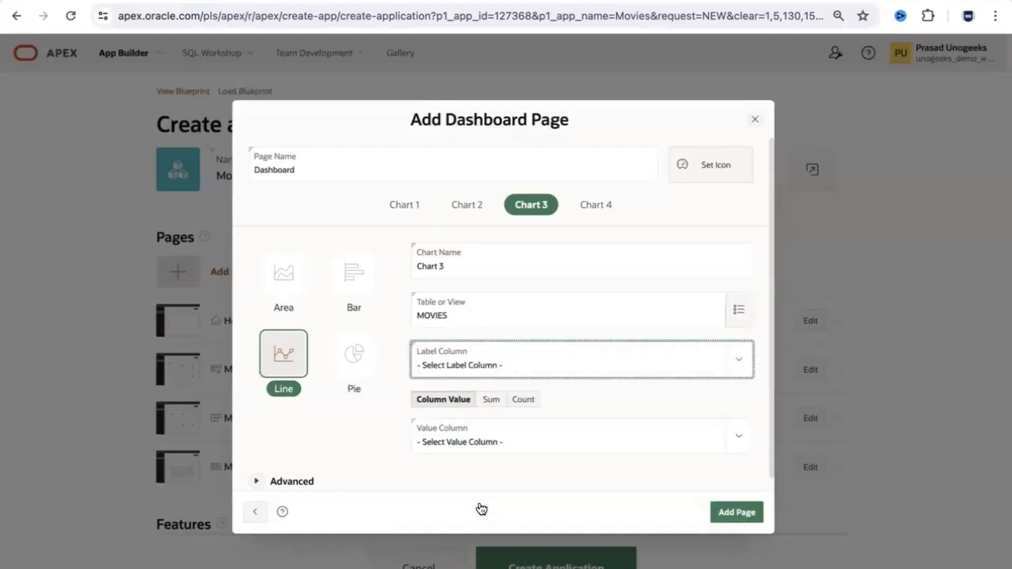
left_click(741, 438)
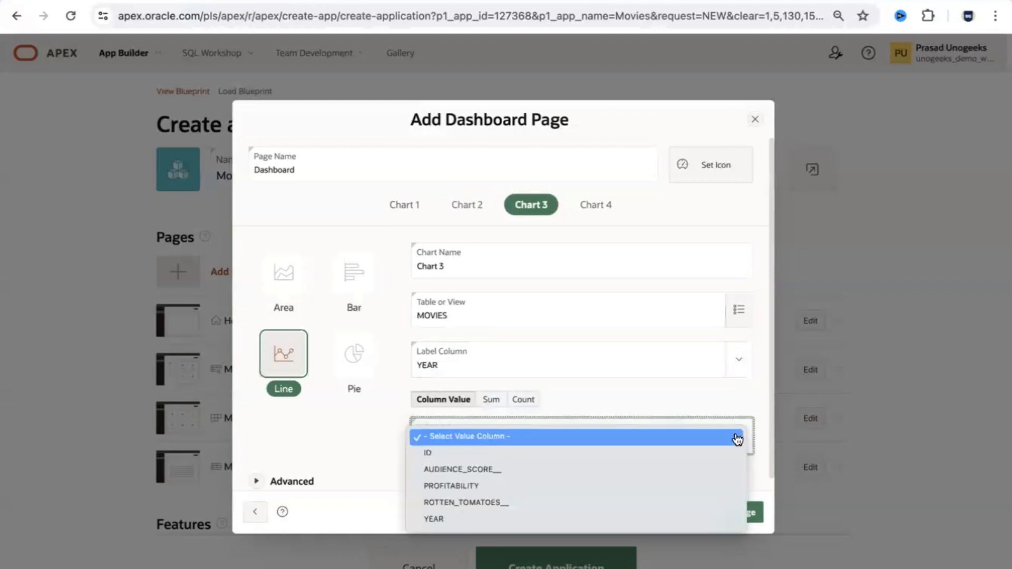
left_click(516, 469)
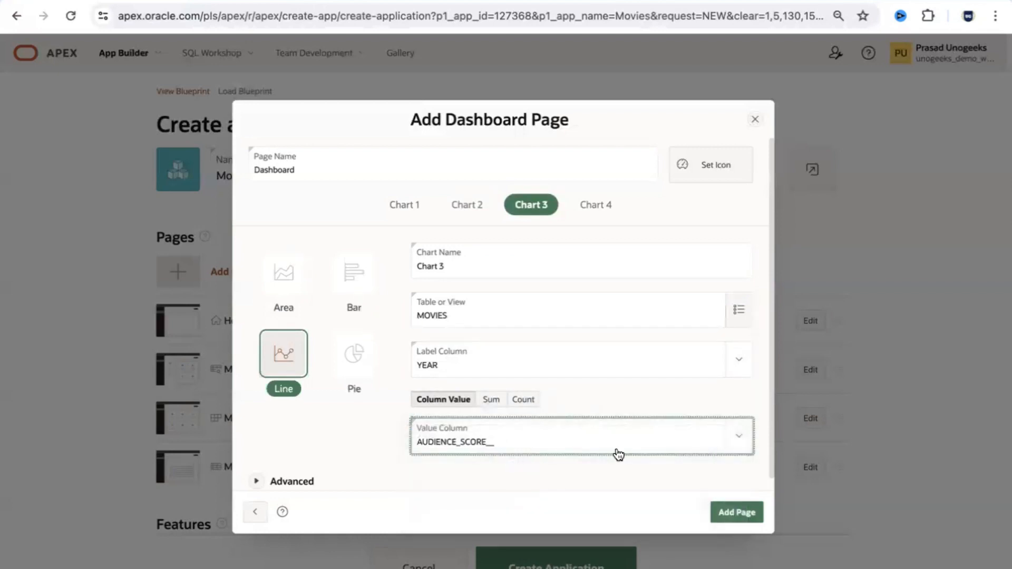
left_click(358, 362)
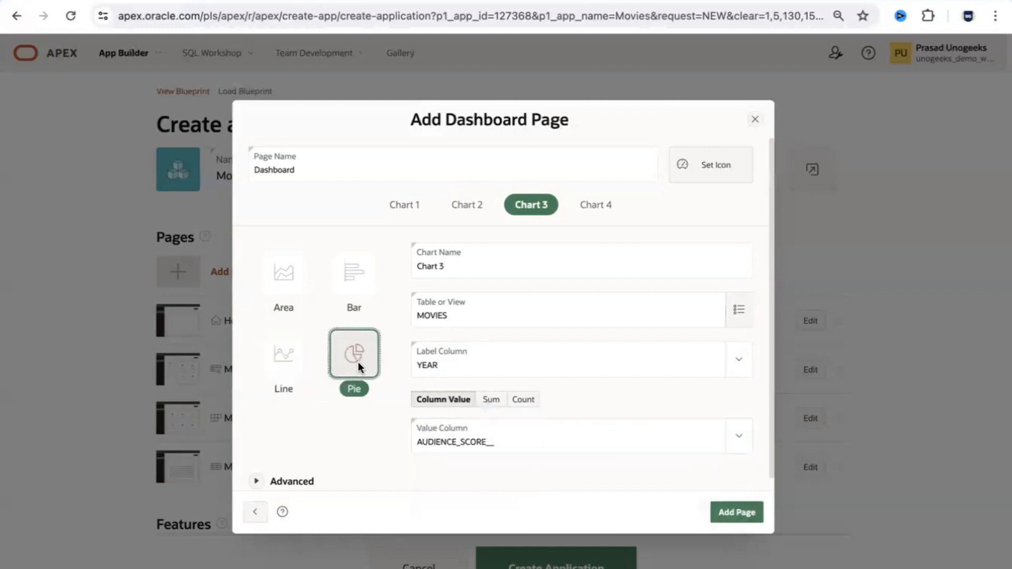
left_click(604, 210)
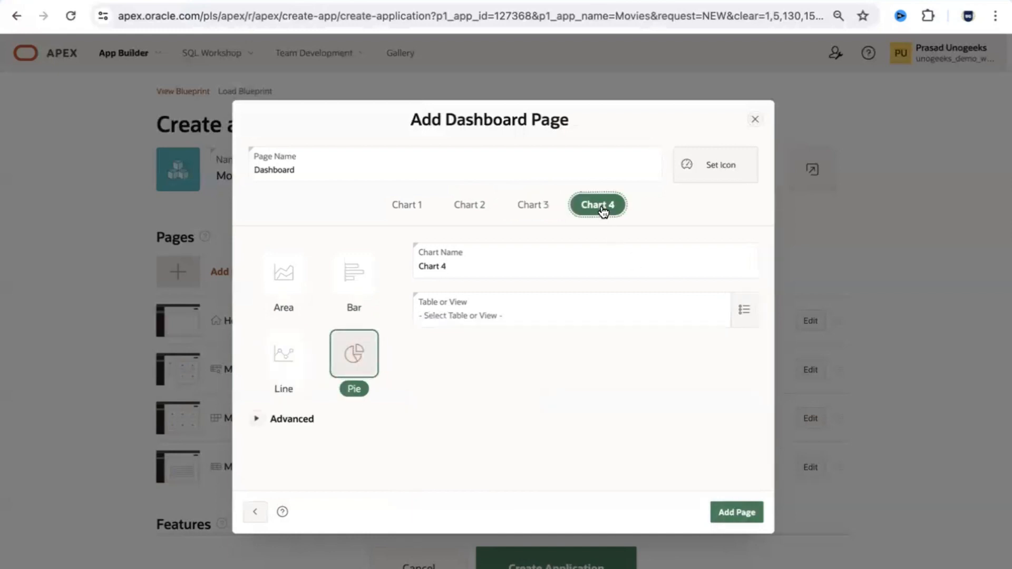
Step: Point Chart 4 at the MOVIES table, with GENRE as label and YEAR as value column
left_click(735, 310)
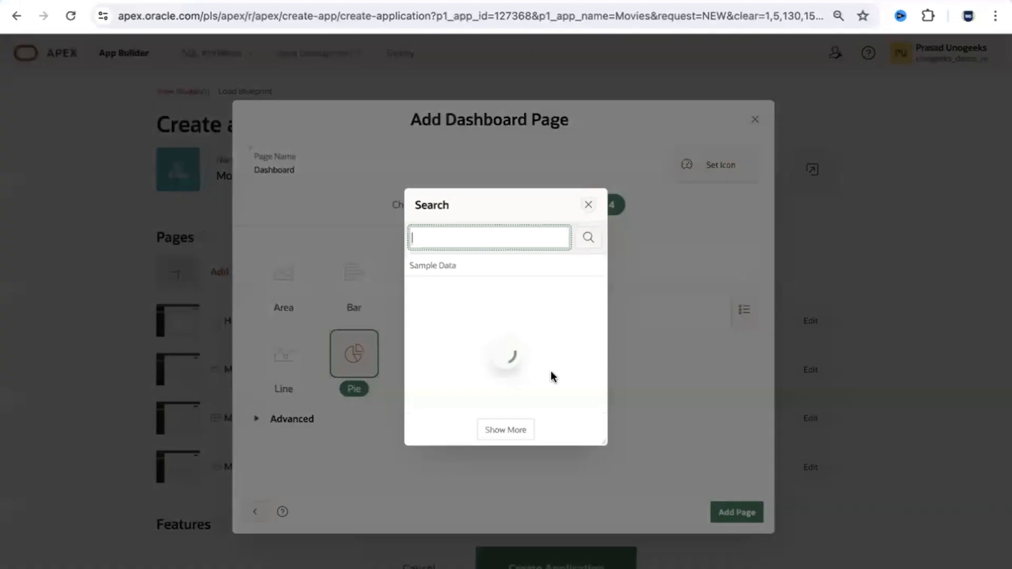
left_click(436, 353)
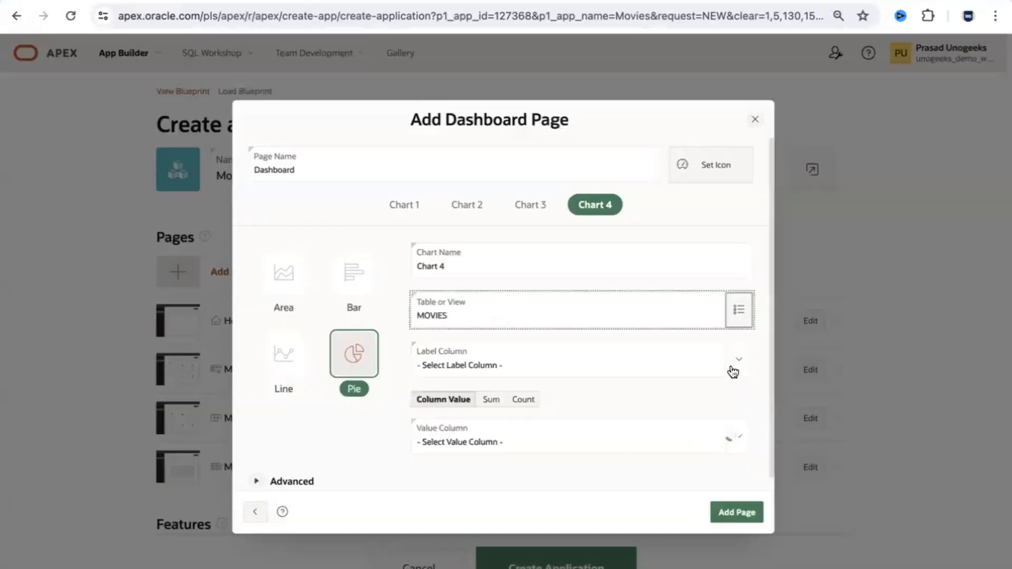
left_click(738, 360)
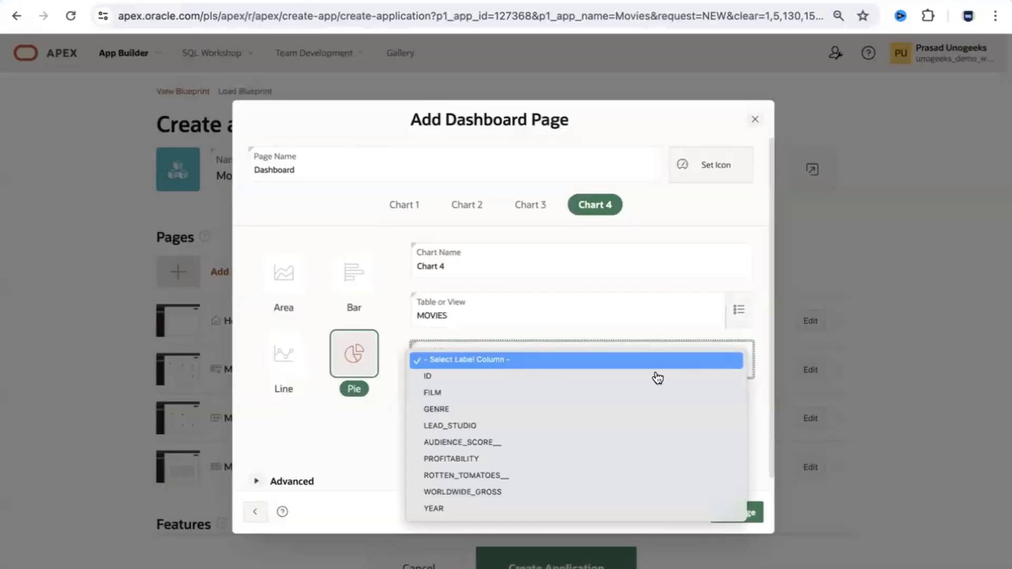
left_click(517, 410)
left_click(740, 433)
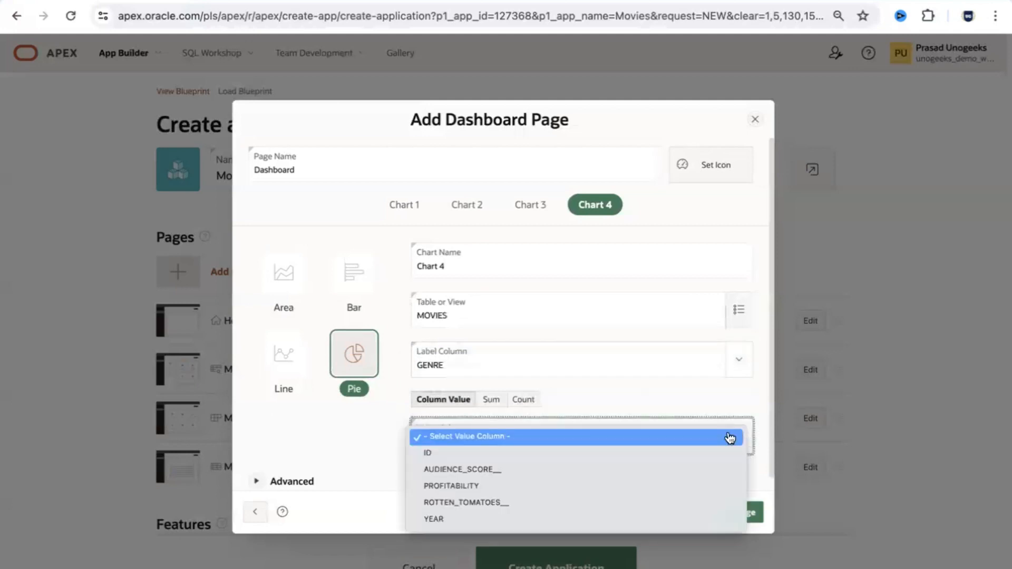
left_click(482, 519)
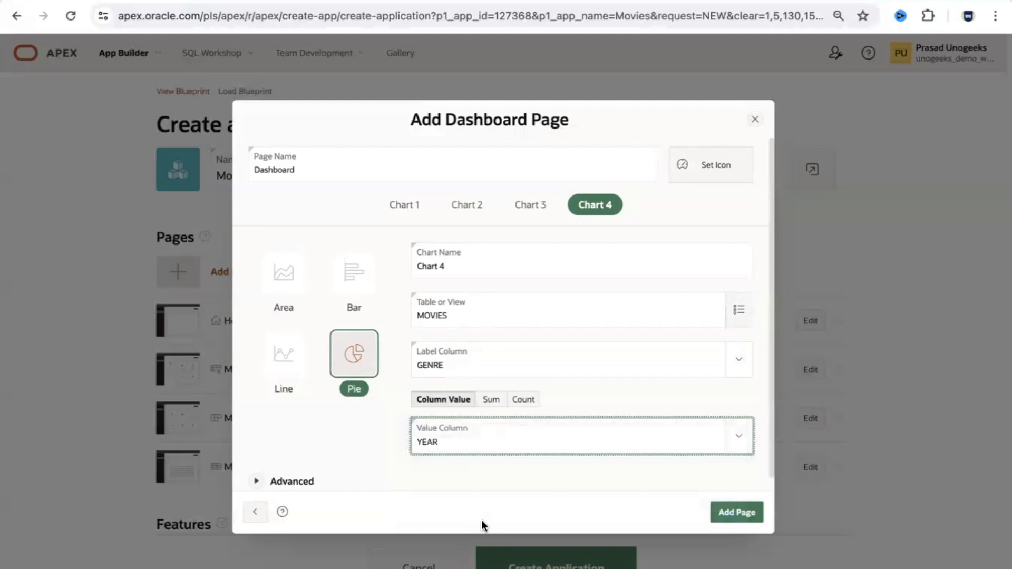
Step: Keep Chart 4 on GENRE labels with YEAR column values, and add the Dashboard page
left_click(739, 357)
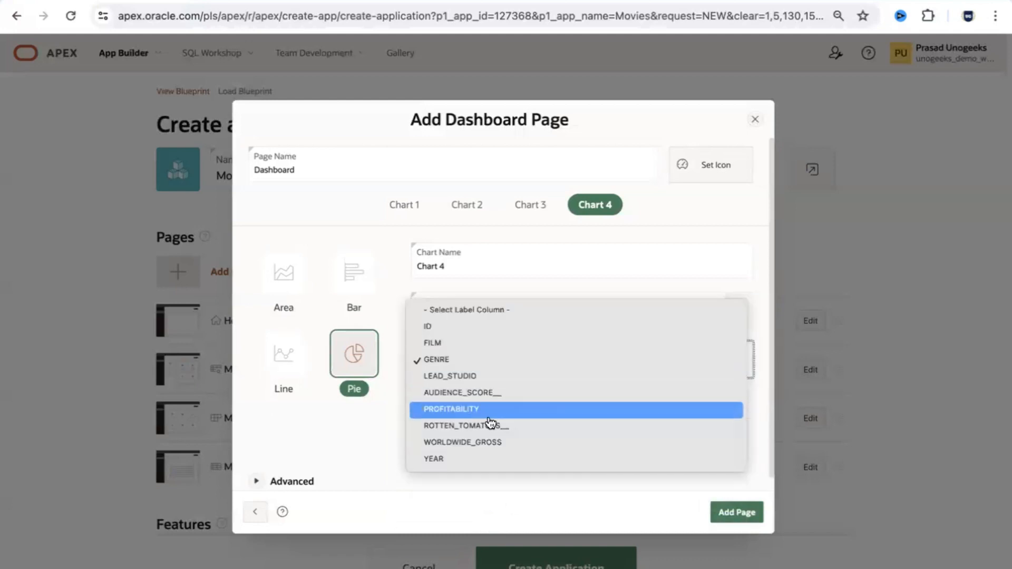
left_click(438, 459)
left_click(745, 441)
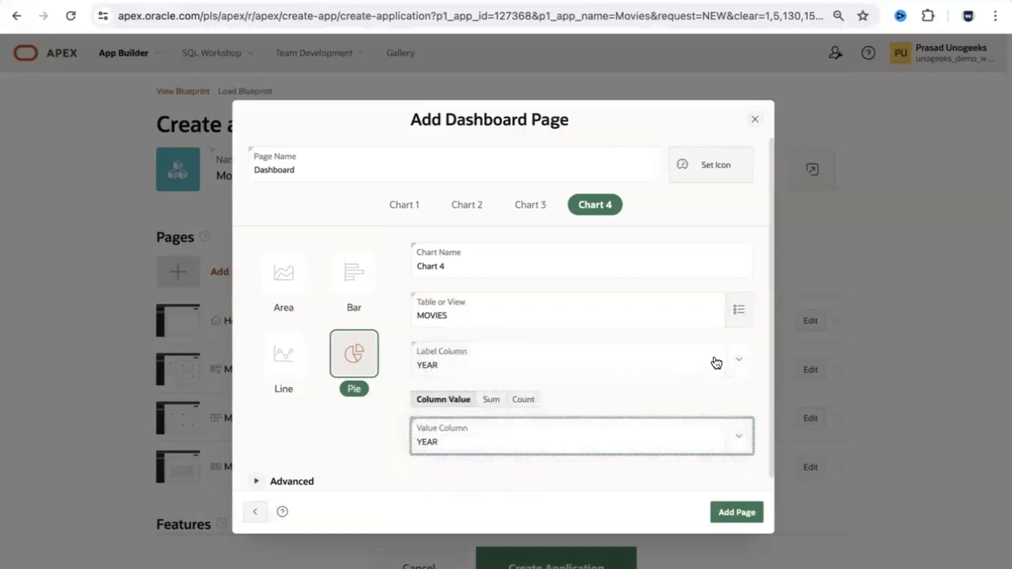
left_click(735, 360)
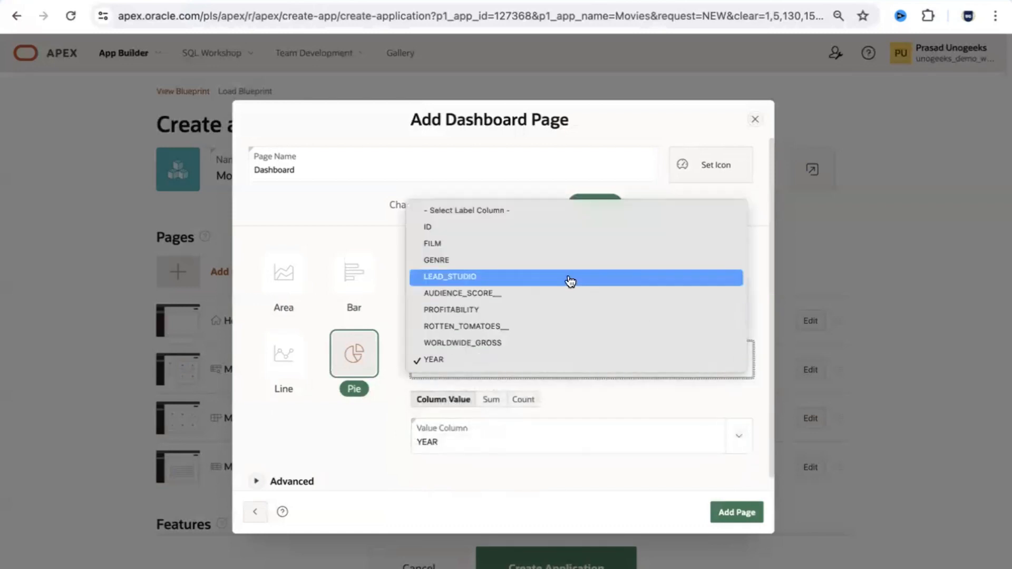
left_click(562, 261)
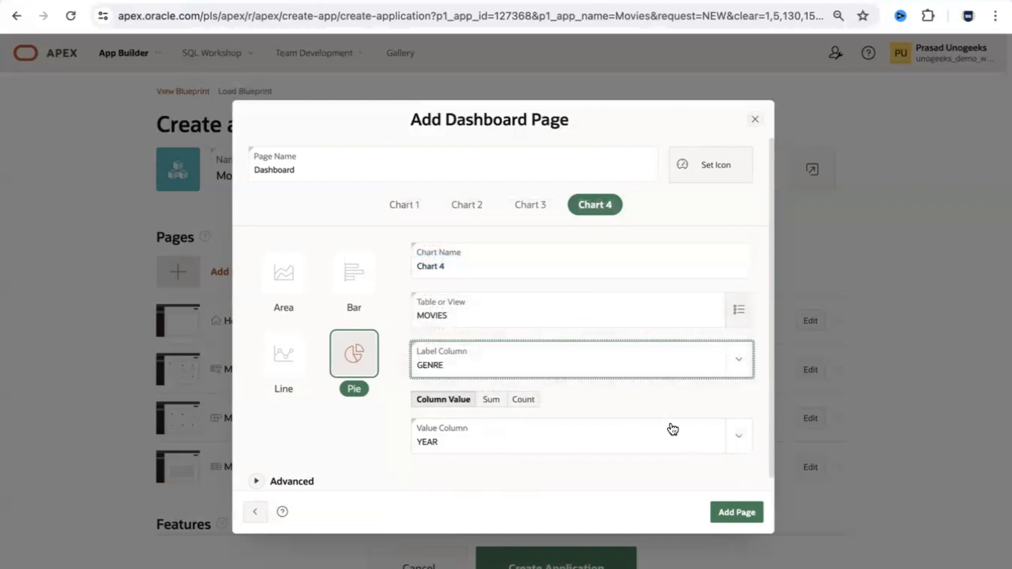
left_click(522, 400)
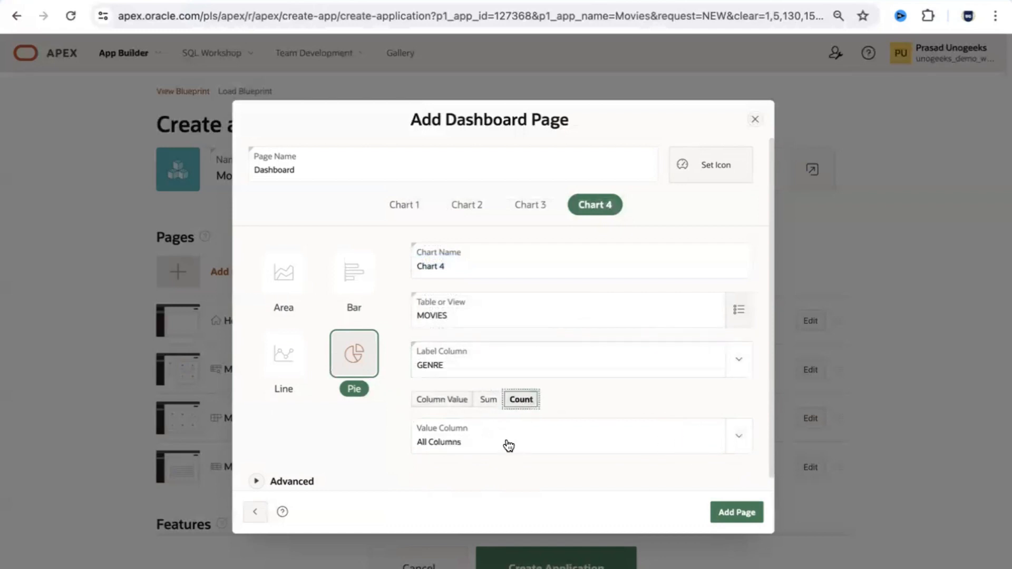
left_click(423, 402)
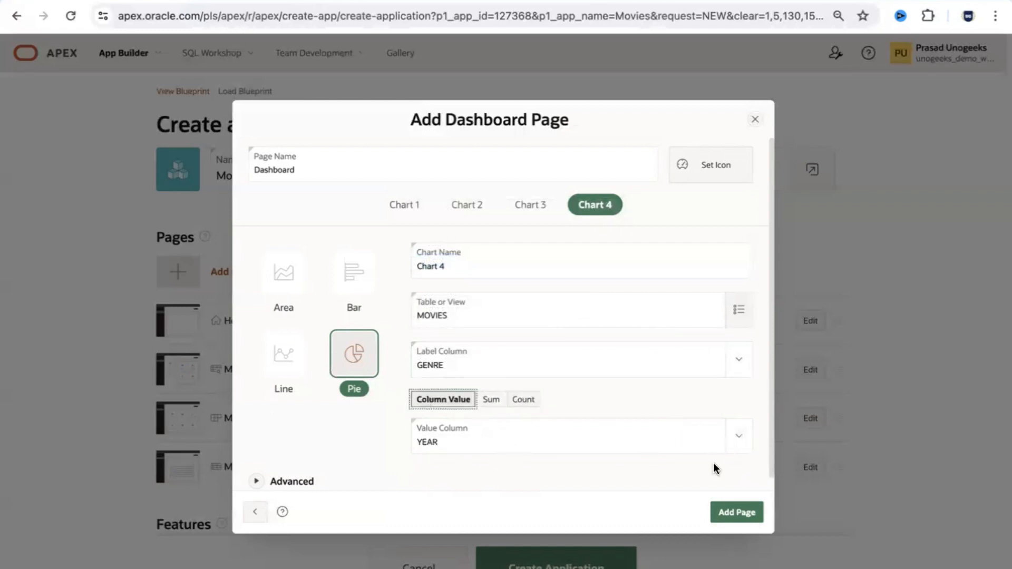
left_click(736, 512)
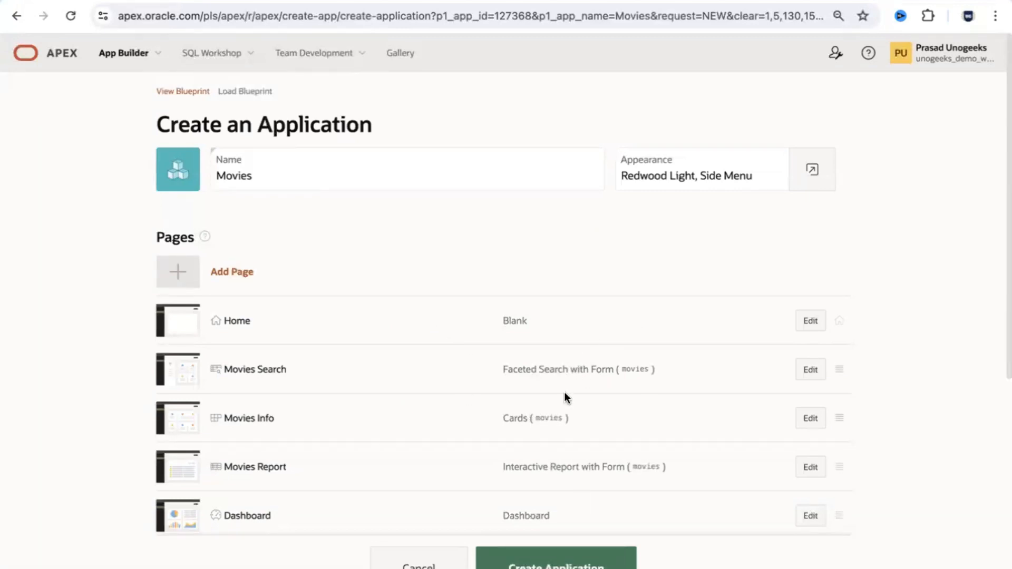
Step: Check All optional features and create the Movies application (app 127368)
left_click_drag(1003, 239, 1003, 386)
left_click(258, 331)
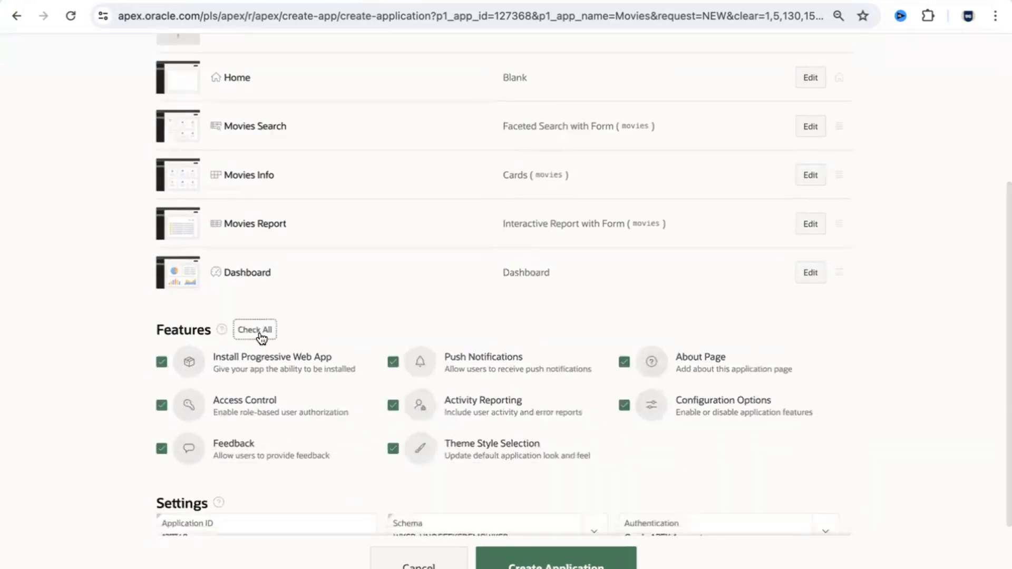
left_click(564, 559)
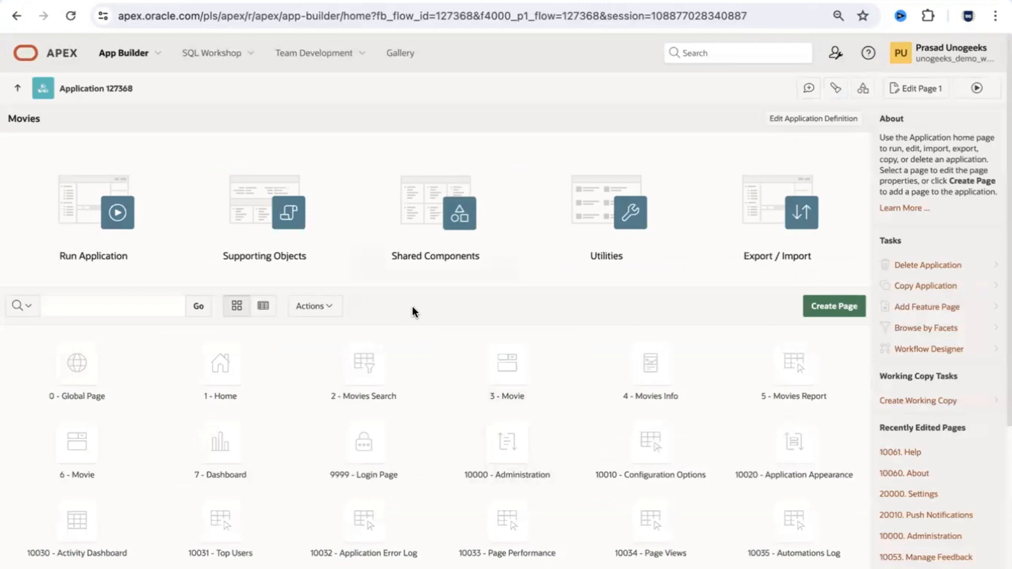
Step: Run the Movies app, sign in, and go to the Movies Search page
left_click(127, 212)
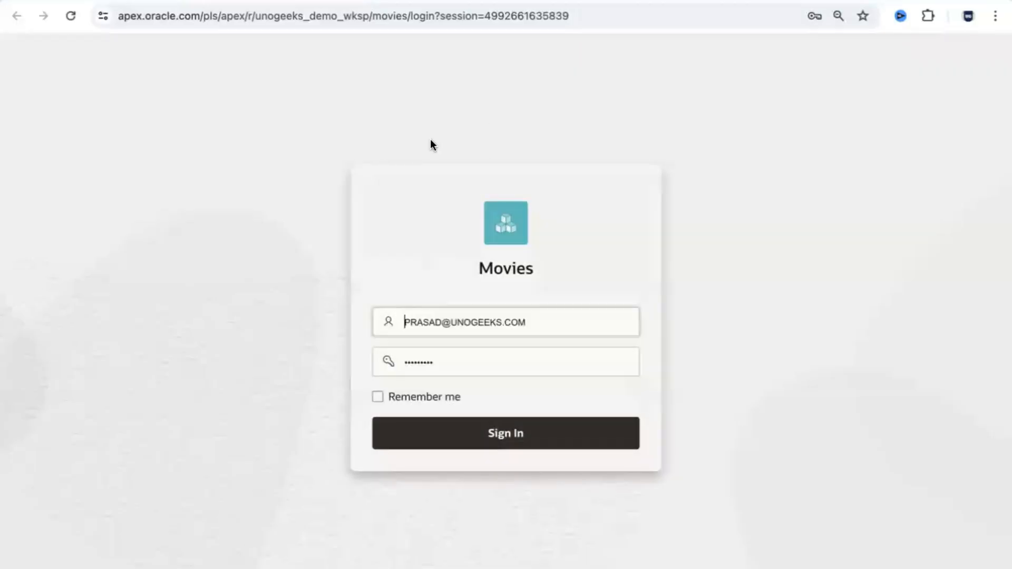
left_click(495, 435)
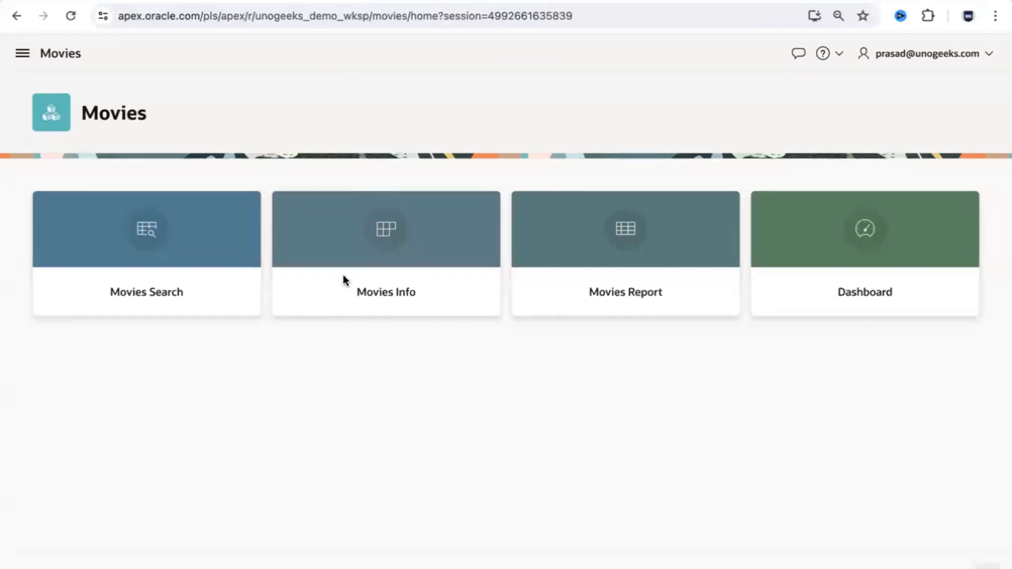
left_click(205, 256)
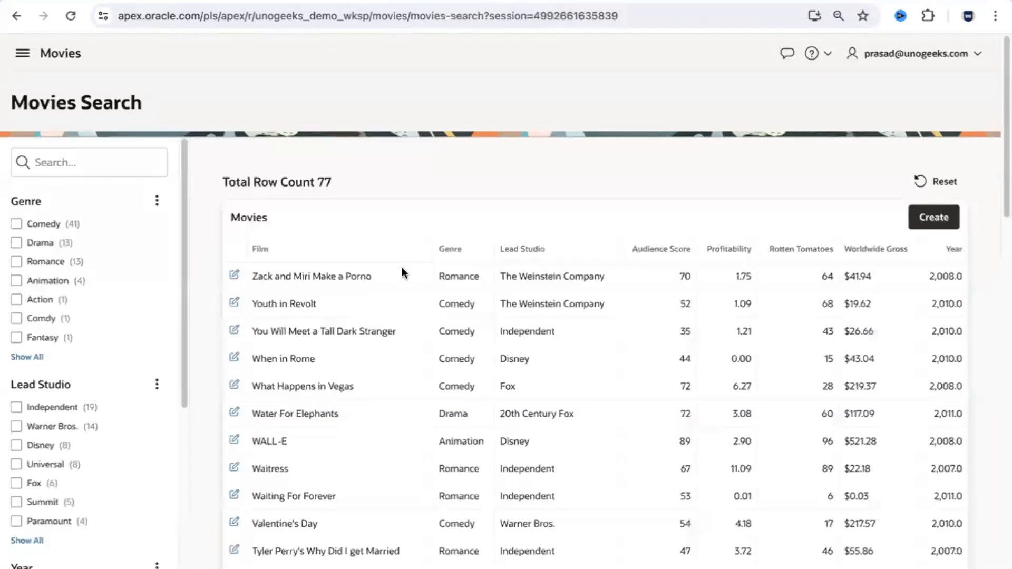
left_click(17, 262)
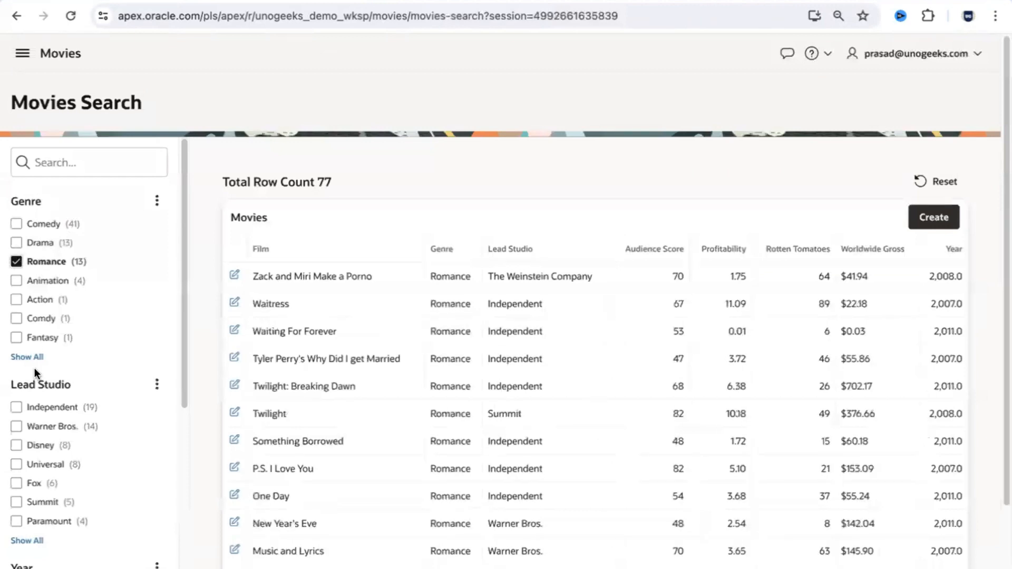
left_click(17, 446)
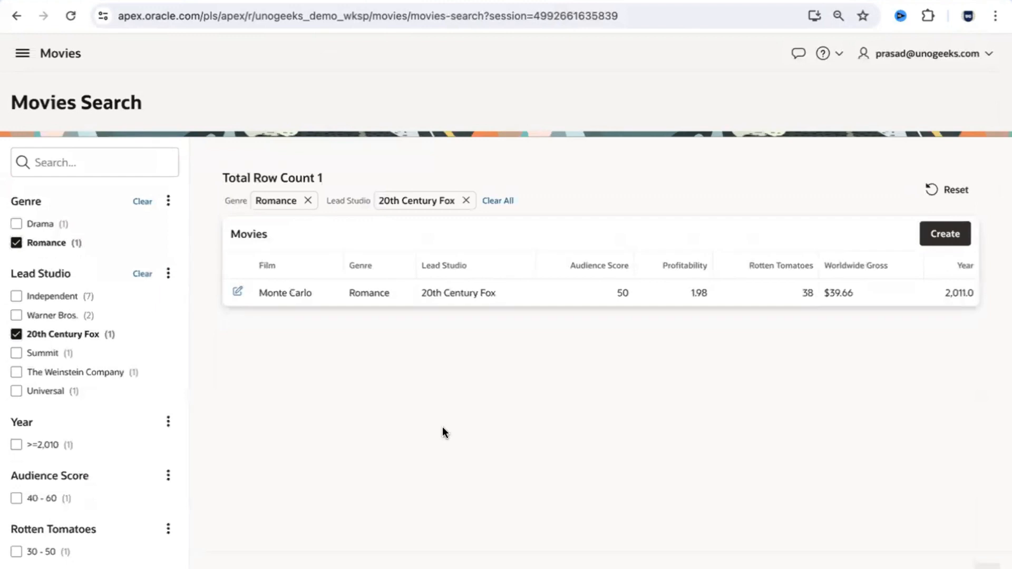
left_click(501, 201)
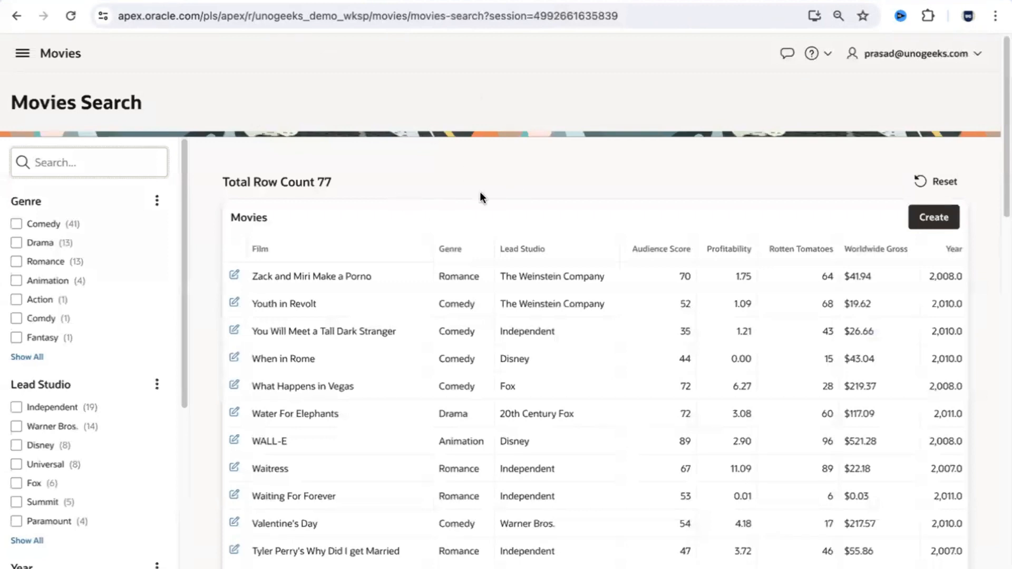
left_click(62, 53)
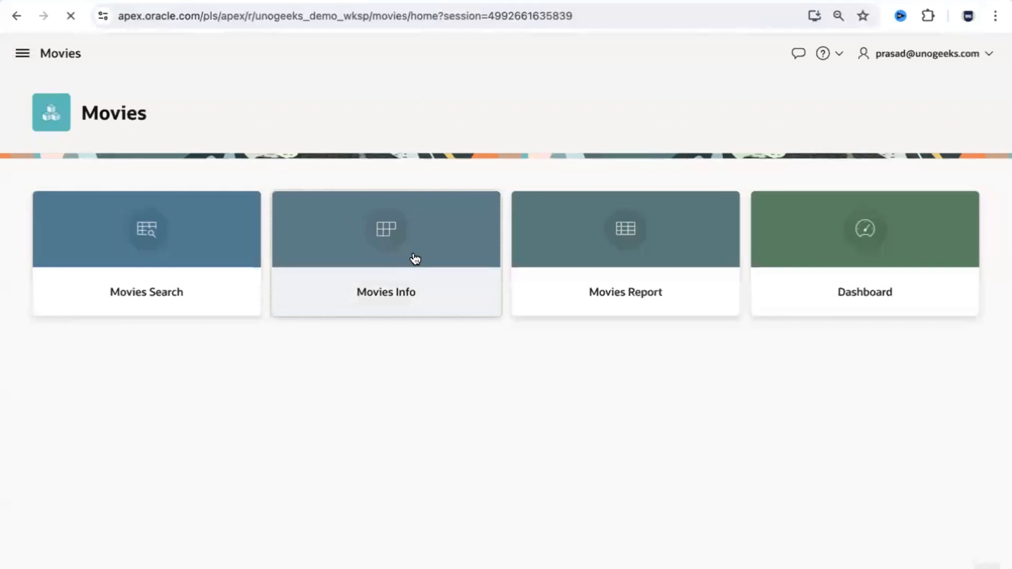
left_click(415, 257)
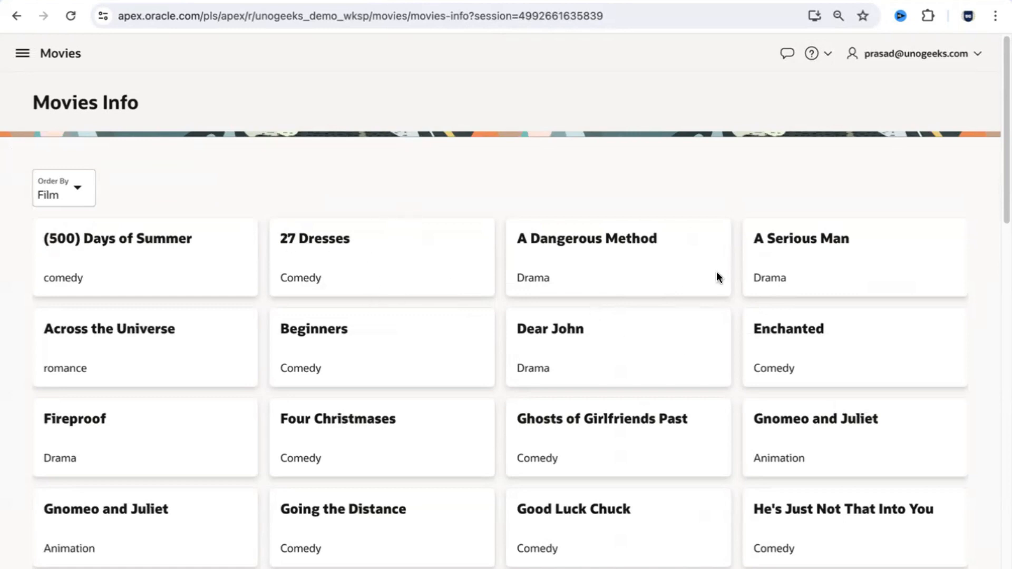
left_click(76, 189)
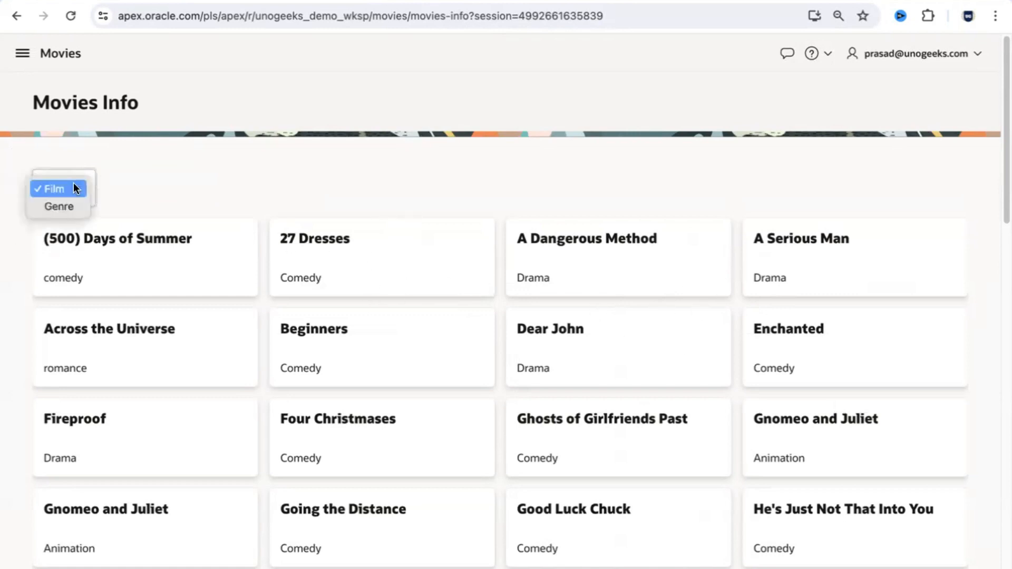
left_click(71, 206)
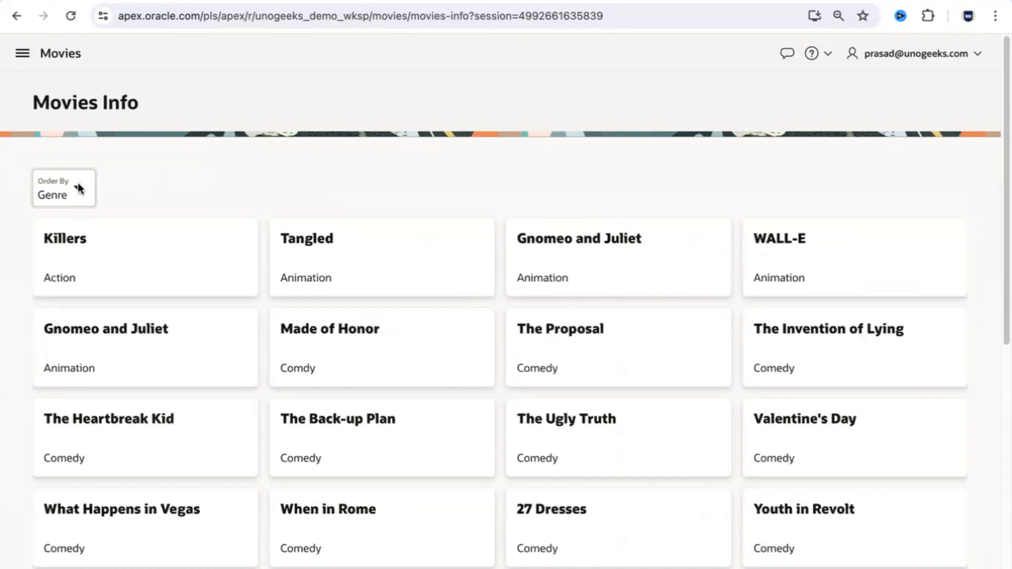
left_click(67, 55)
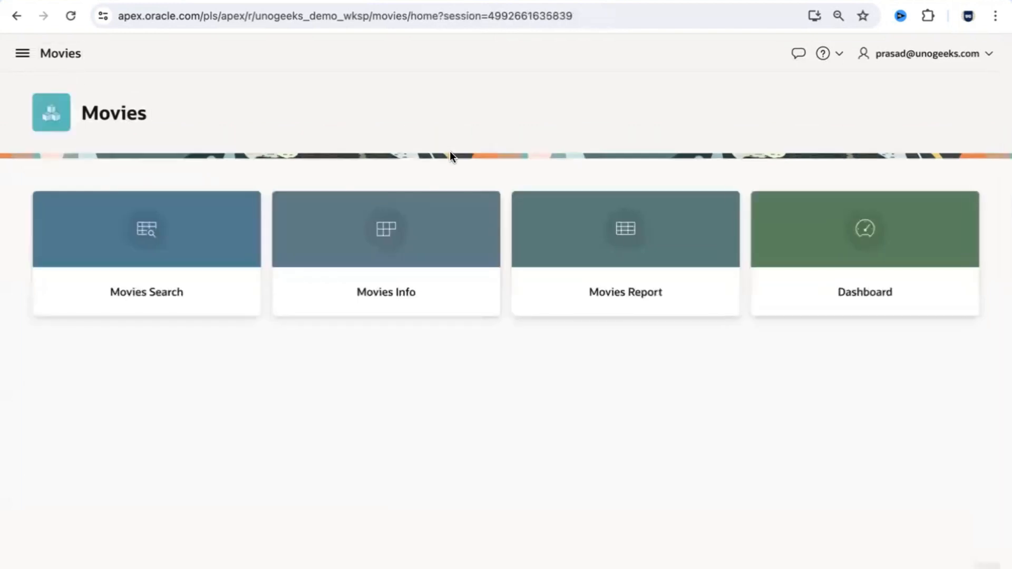
left_click(628, 242)
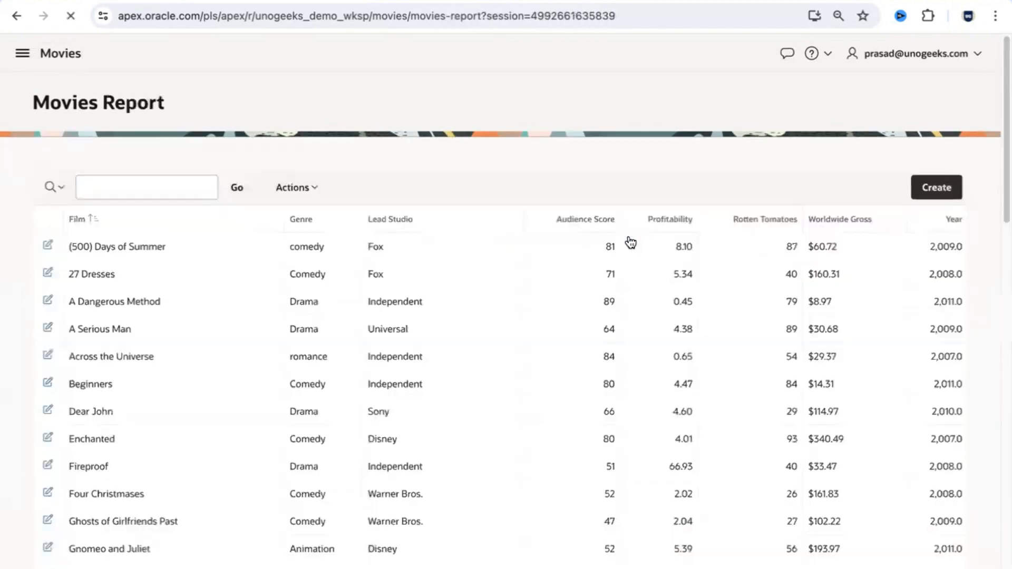
left_click(167, 185)
type("Dear")
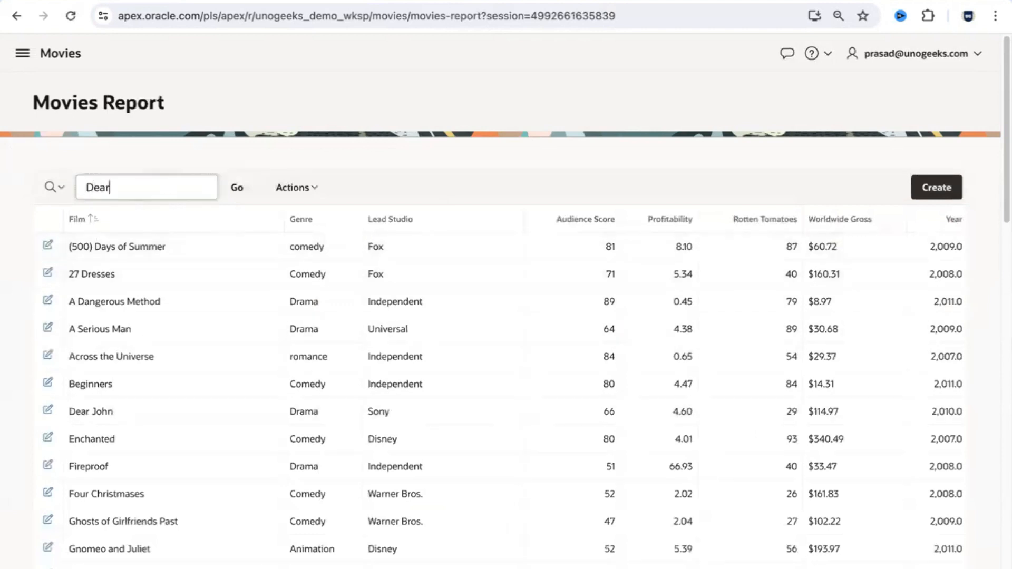
key("Return")
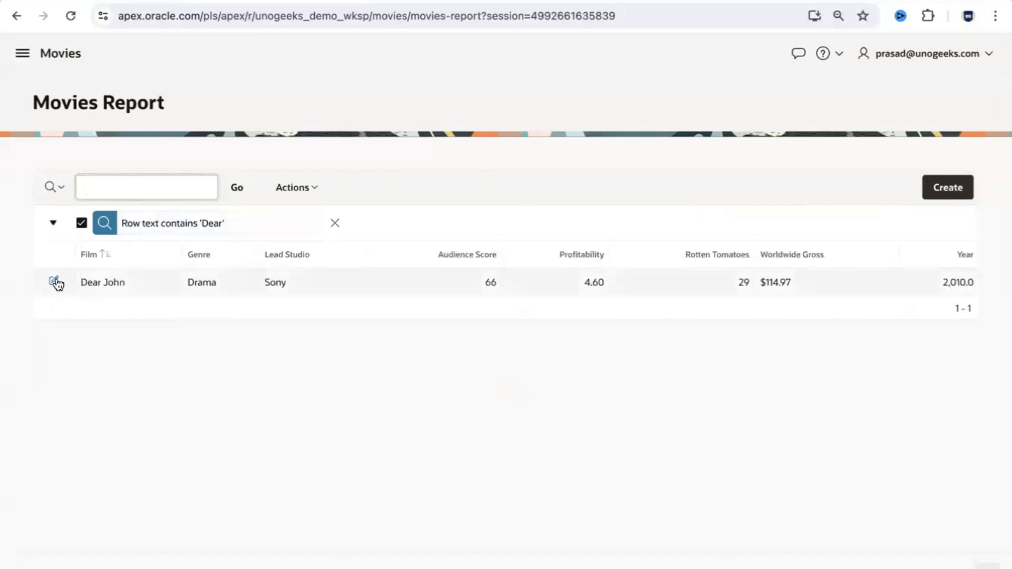
left_click(962, 190)
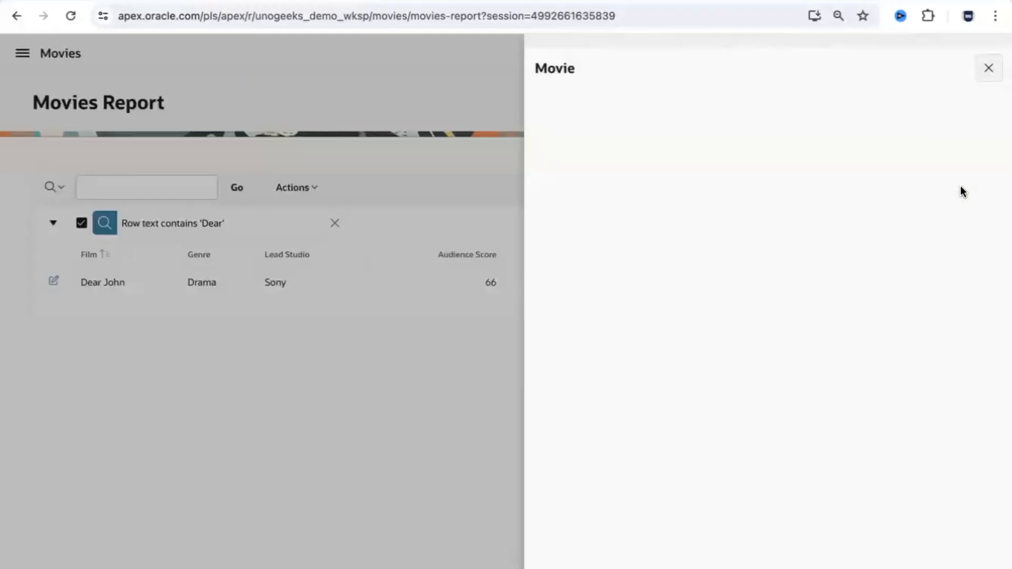
left_click(561, 565)
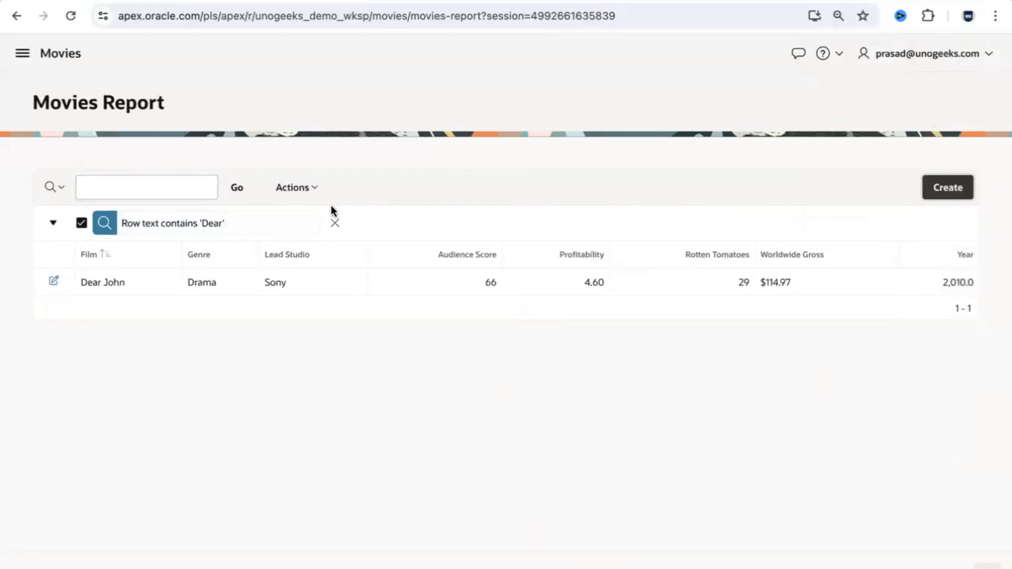
left_click(334, 223)
left_click(61, 55)
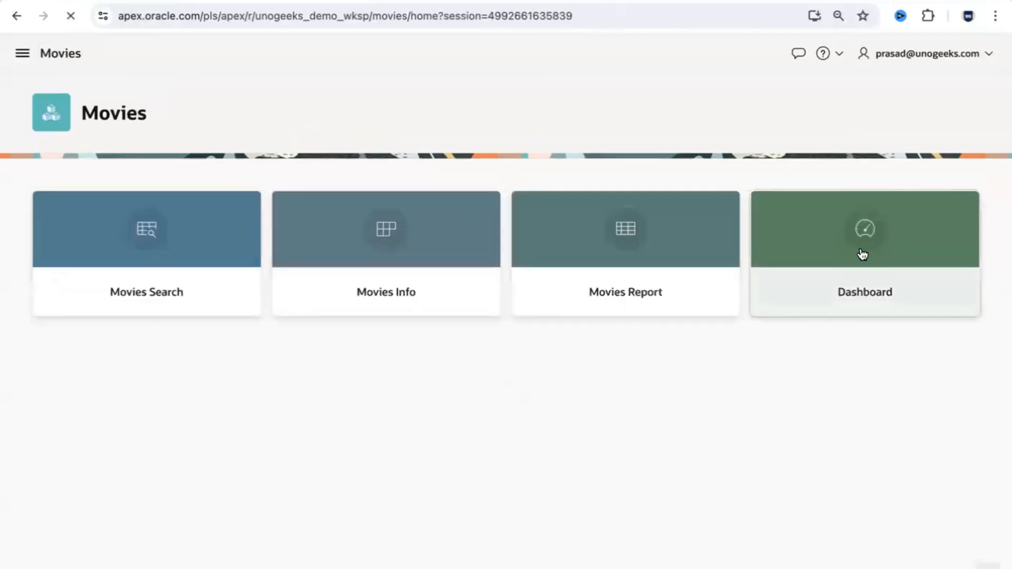
left_click(862, 255)
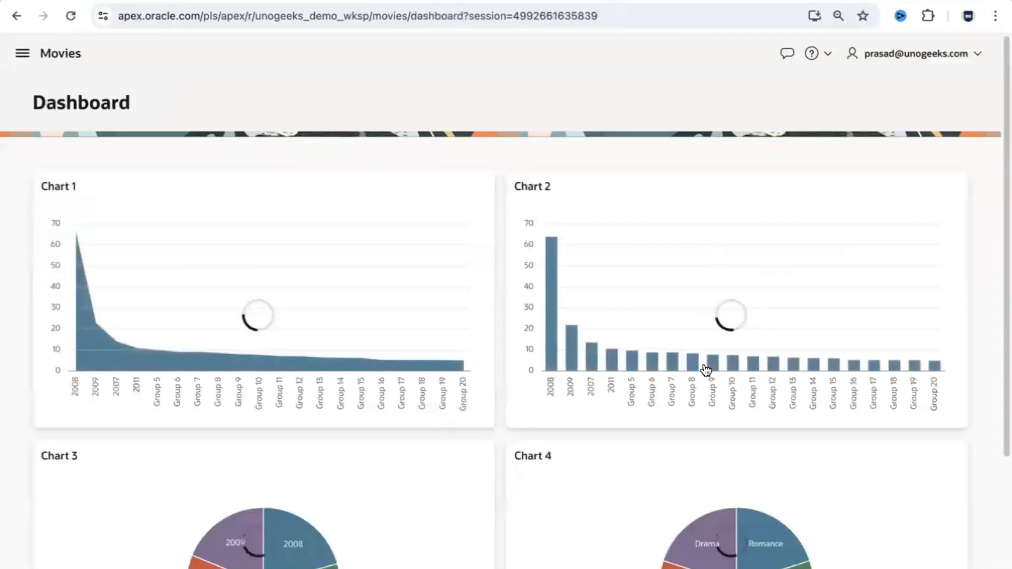
Step: Review the Dashboard charts, then return to the Movies home page
left_click_drag(1000, 188, 1001, 306)
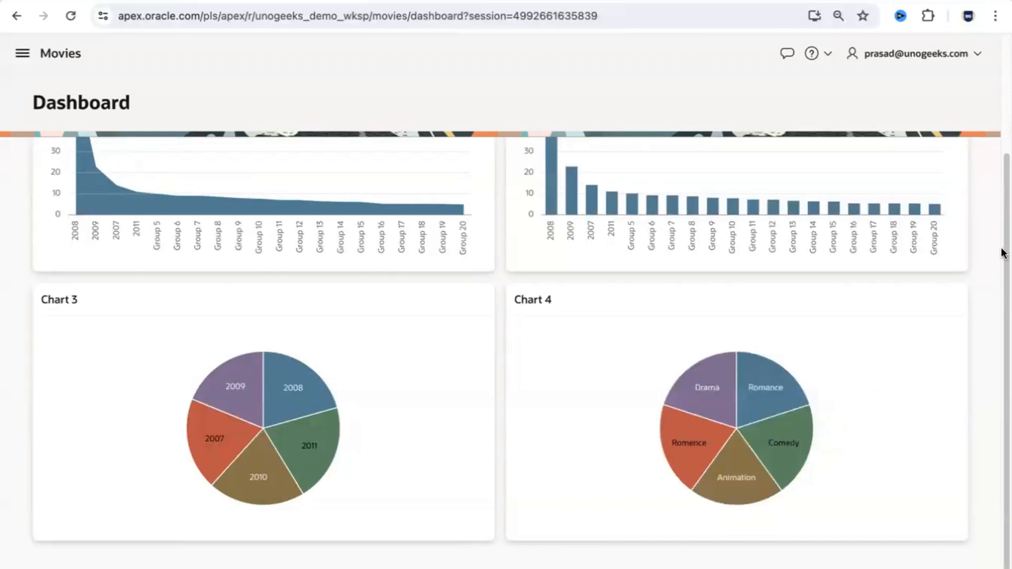
scroll(1002, 262, "up", 3)
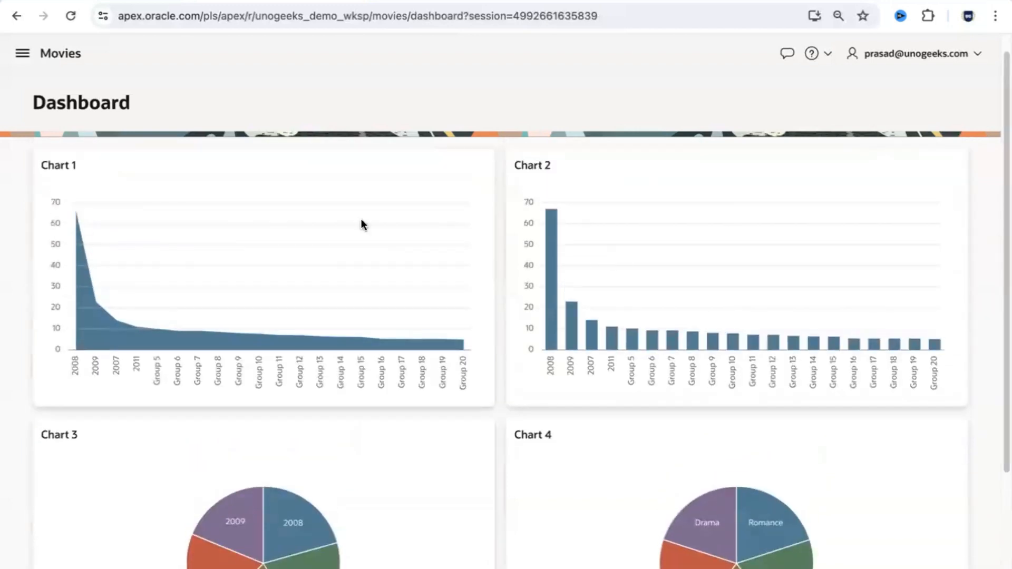
left_click(58, 53)
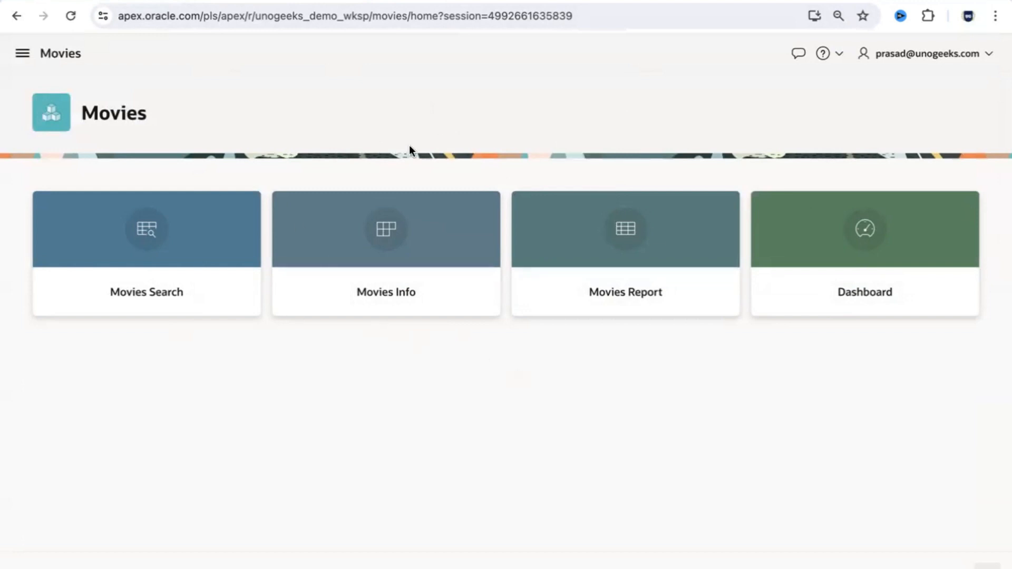
left_click(100, 1)
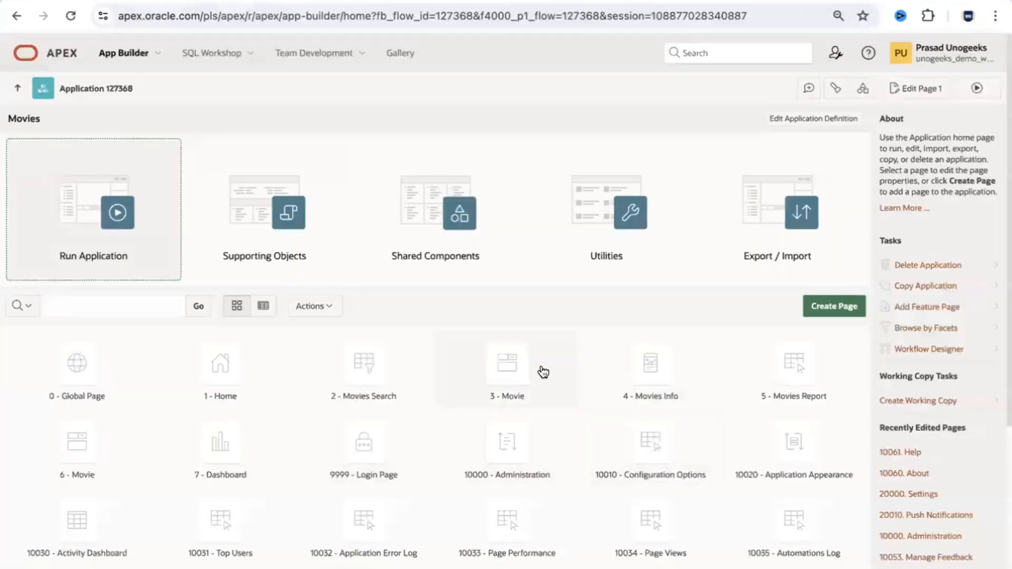
left_click(258, 2)
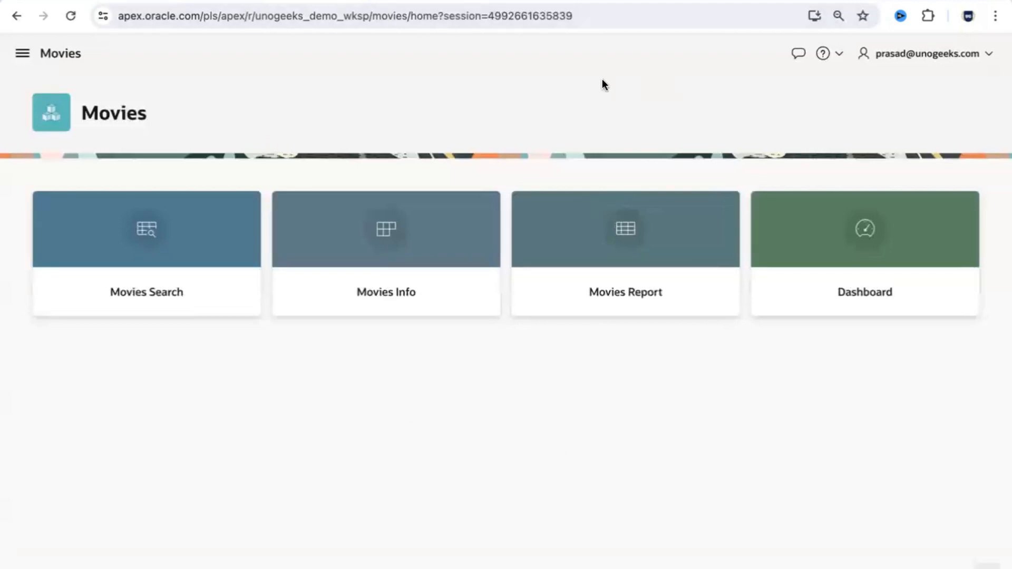
Step: In PowerPoint, start the slide show from slide 3 and advance to the Thank You slide
key("super+Tab")
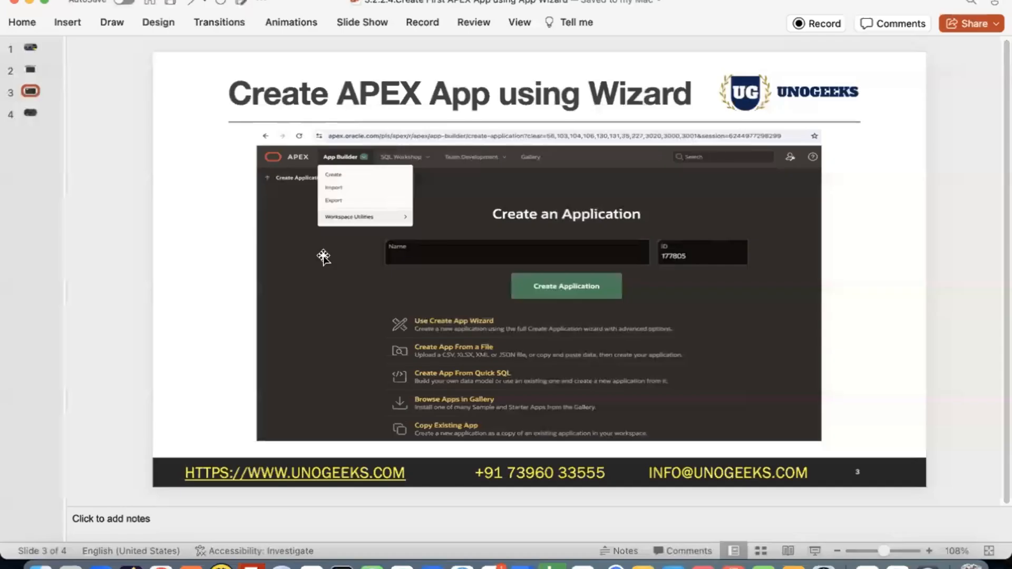
left_click(30, 109)
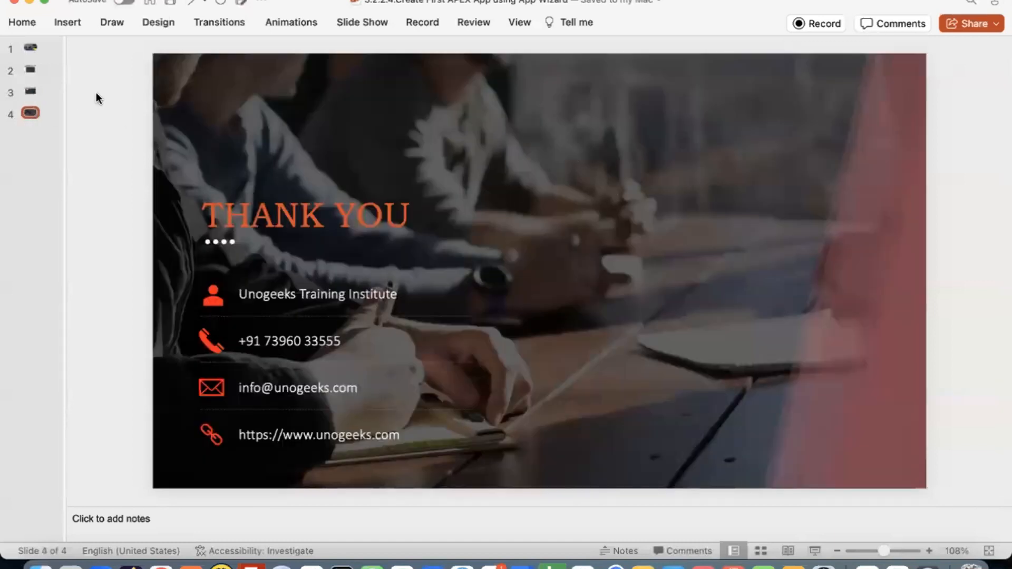
left_click(26, 92)
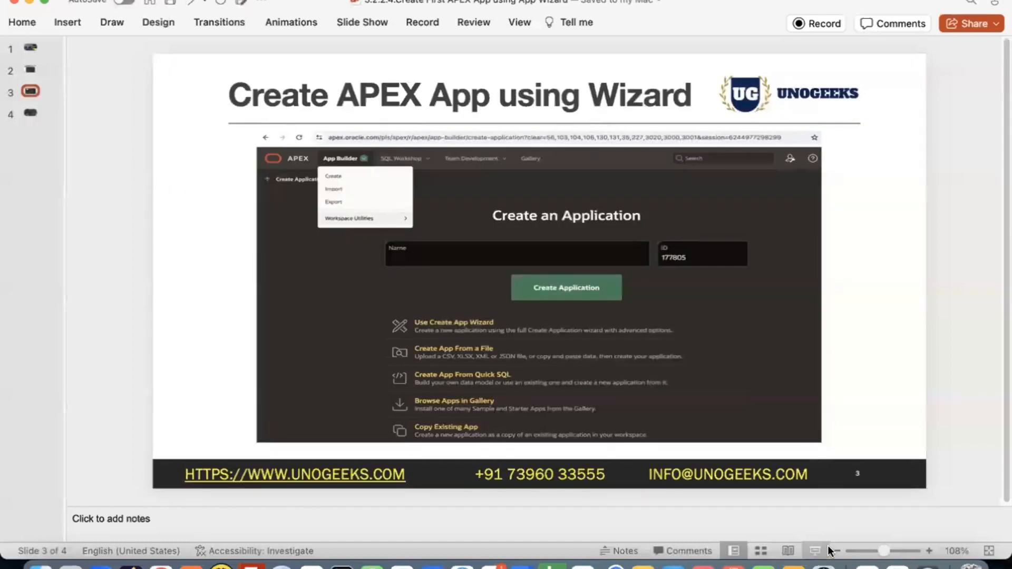
left_click(815, 551)
left_click(525, 261)
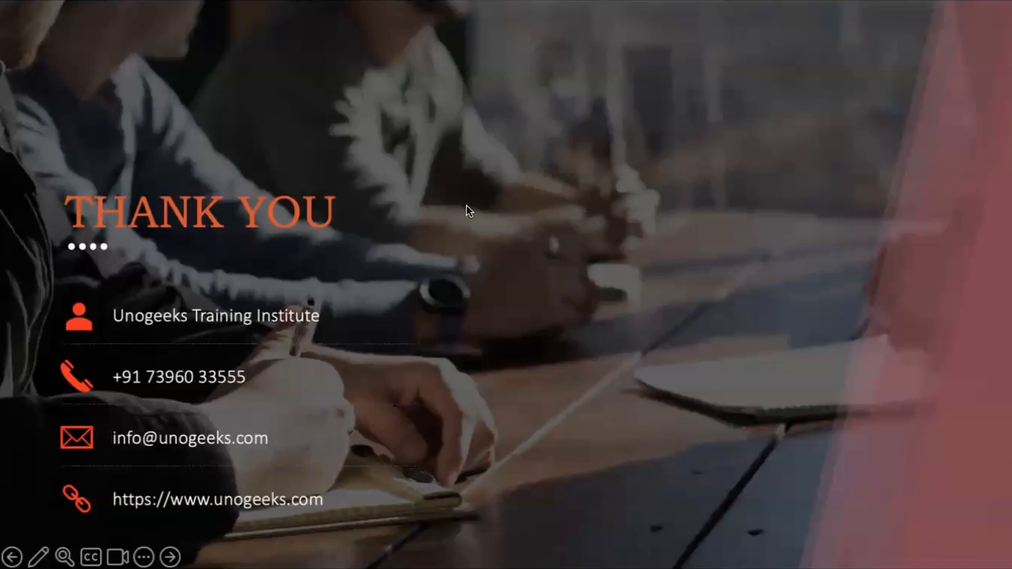